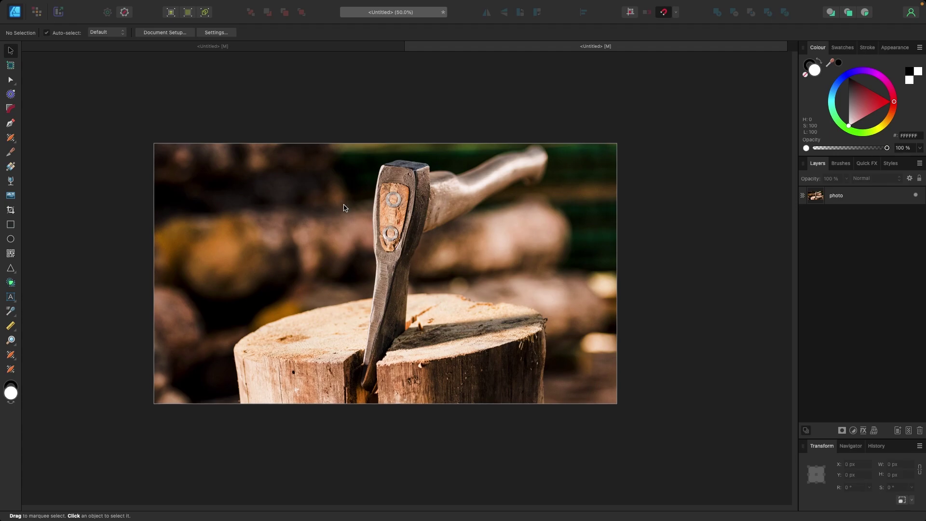
Add an artistic text object reading WOOD over the axe photo.
{"action": "scroll", "coordinate": [345, 207], "scroll_direction": "down", "scroll_amount": 1}
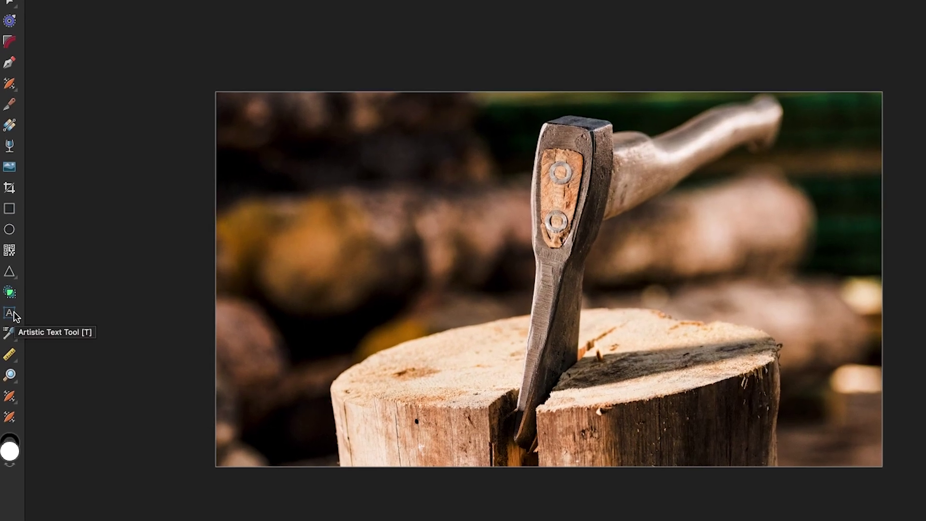
{"action": "left_click", "coordinate": [15, 316]}
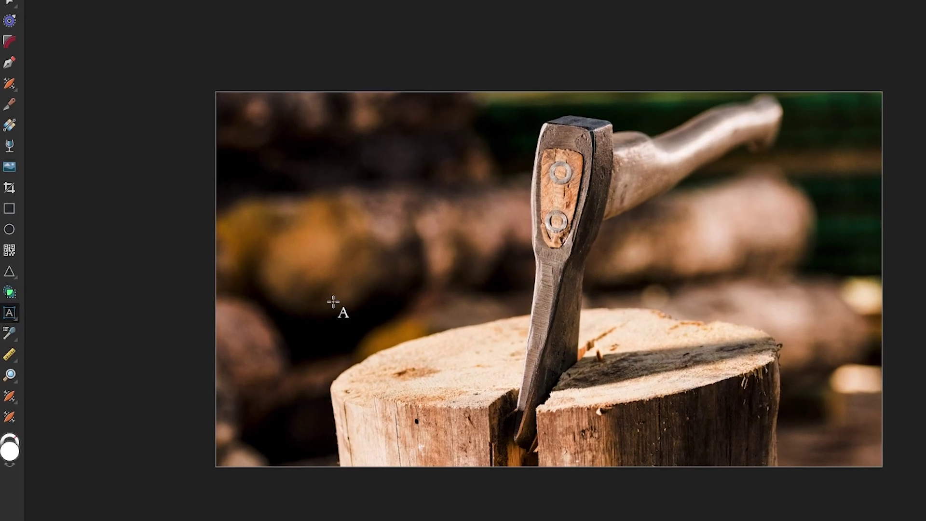
{"action": "left_click_drag", "start_coordinate": [331, 246], "coordinate": [358, 341]}
{"action": "type", "text": "WOOD"}
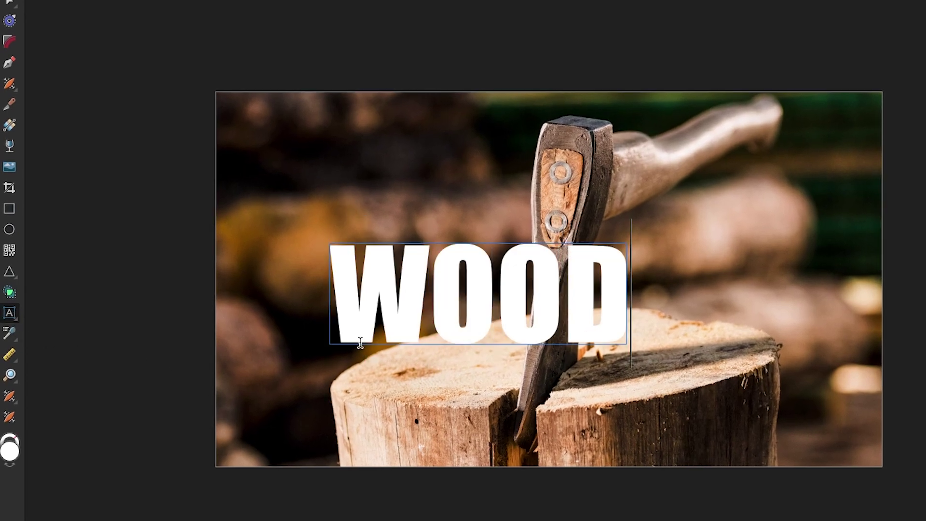
{"action": "key", "text": "Escape"}
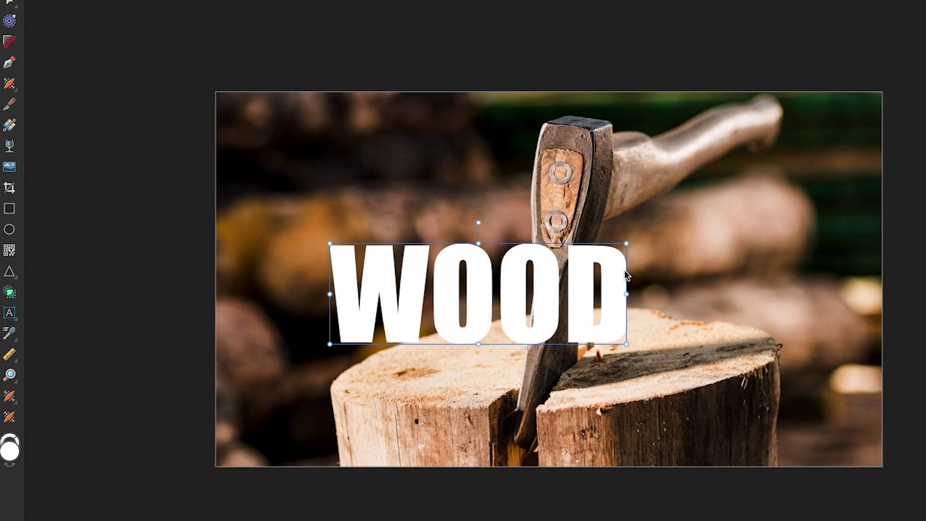
Enlarge the WOOD text to about 1090 px wide and centre it on the photo.
{"action": "left_click_drag", "start_coordinate": [626, 244], "coordinate": [688, 212]}
{"action": "left_click_drag", "start_coordinate": [596, 265], "coordinate": [642, 309]}
{"action": "left_click_drag", "start_coordinate": [450, 295], "coordinate": [453, 298]}
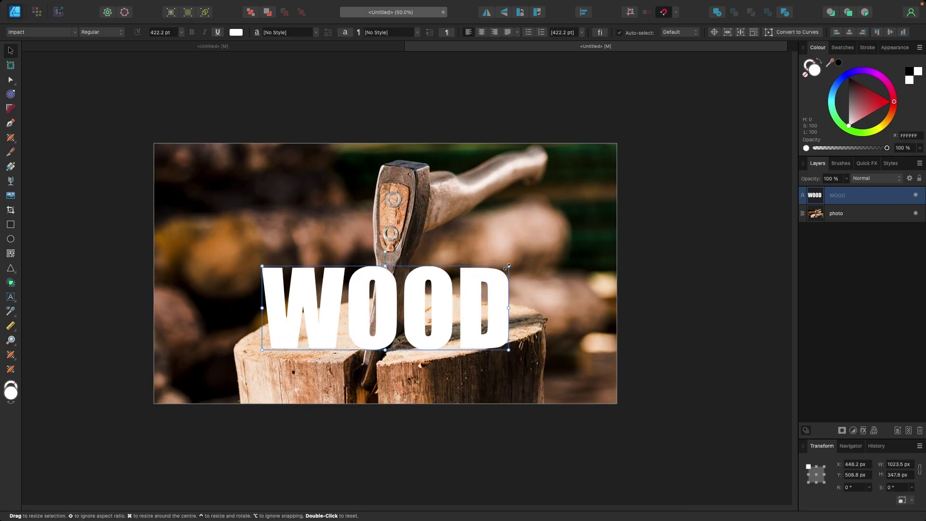
{"action": "left_click_drag", "start_coordinate": [509, 266], "coordinate": [530, 249]}
{"action": "left_click_drag", "start_coordinate": [457, 303], "coordinate": [452, 302]}
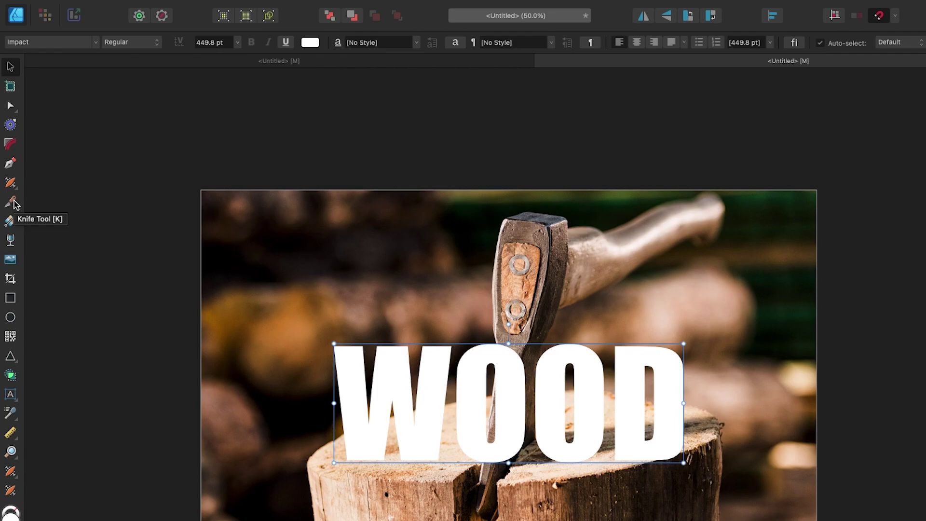
Slice the first O of WOOD diagonally with a straight-line Knife cut.
{"action": "left_click", "coordinate": [10, 201]}
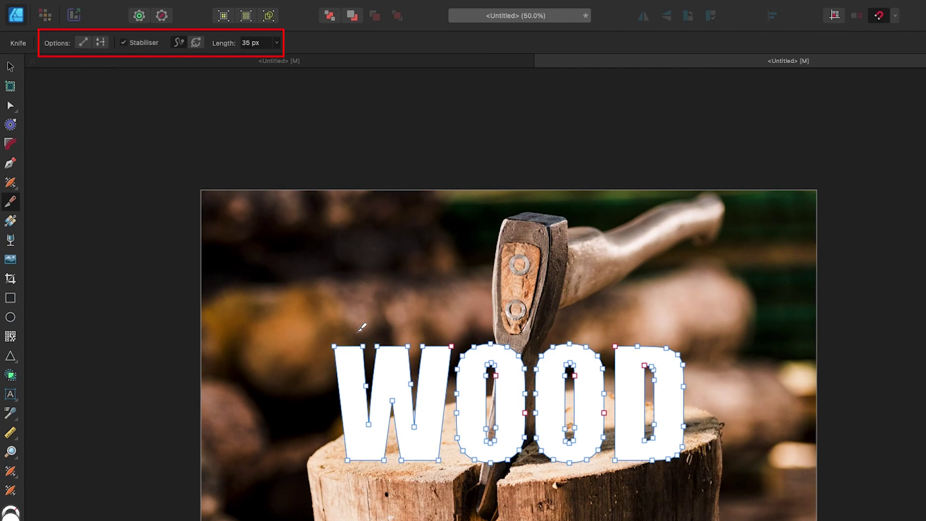
{"action": "mouse_move", "coordinate": [326, 313]}
{"action": "left_mouse_down"}
{"action": "mouse_move", "coordinate": [484, 431]}
{"action": "mouse_move", "coordinate": [362, 443]}
{"action": "mouse_move", "coordinate": [355, 397]}
{"action": "mouse_move", "coordinate": [495, 428]}
{"action": "mouse_move", "coordinate": [596, 426]}
{"action": "mouse_move", "coordinate": [479, 363]}
{"action": "mouse_move", "coordinate": [366, 447]}
{"action": "mouse_move", "coordinate": [289, 392]}
{"action": "mouse_move", "coordinate": [452, 391]}
{"action": "mouse_move", "coordinate": [468, 449]}
{"action": "mouse_move", "coordinate": [440, 480]}
{"action": "left_mouse_up"}
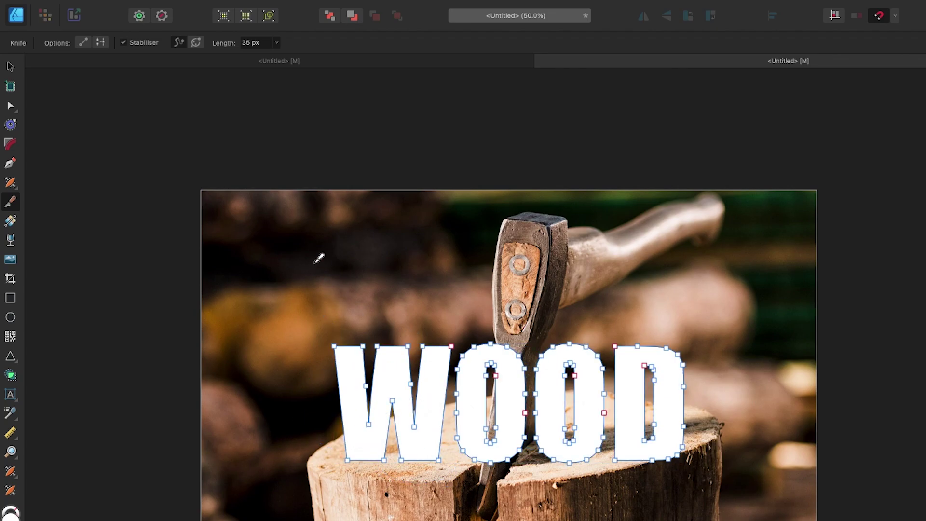
{"action": "left_click", "coordinate": [83, 46]}
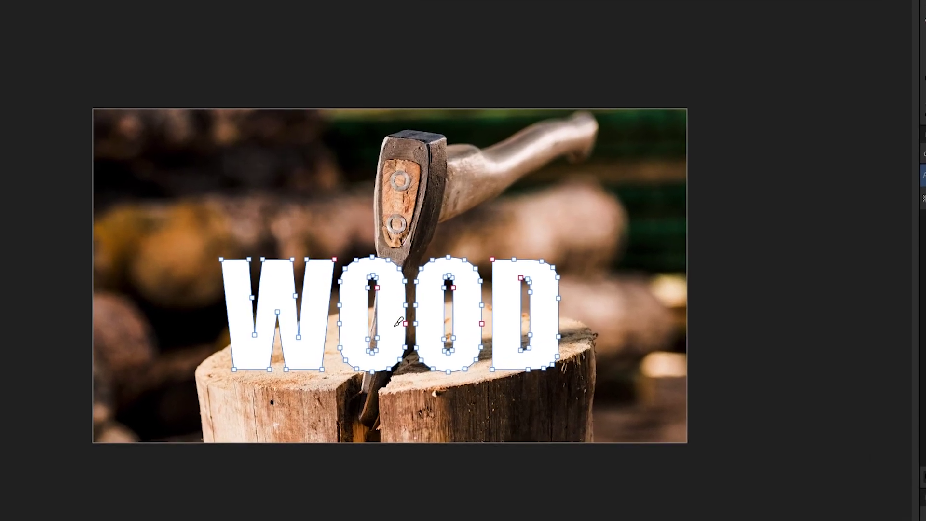
{"action": "left_click_drag", "start_coordinate": [400, 246], "coordinate": [365, 428]}
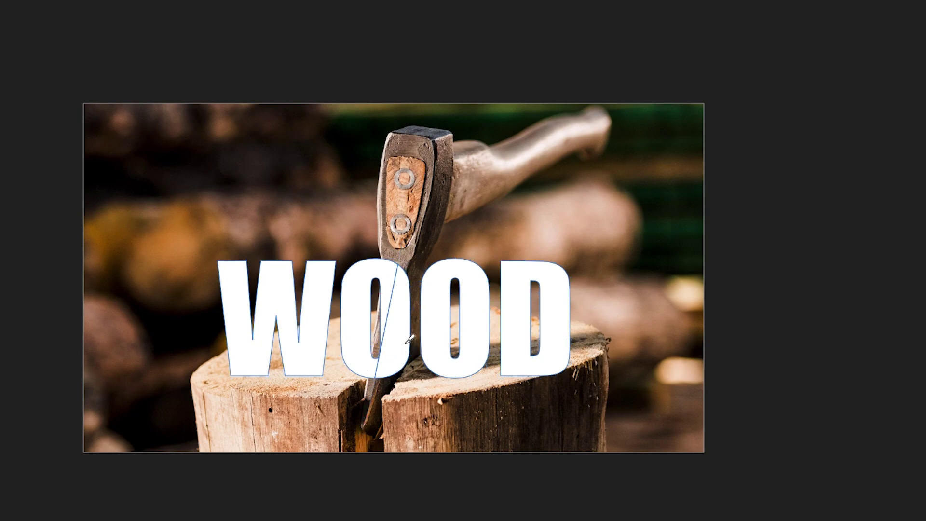
Return to the Move Tool and expand the WOOD group to reveal separate letter curves.
{"action": "scroll", "coordinate": [409, 339], "scroll_direction": "up", "scroll_amount": 2}
{"action": "scroll", "coordinate": [409, 339], "scroll_direction": "down", "scroll_amount": 1}
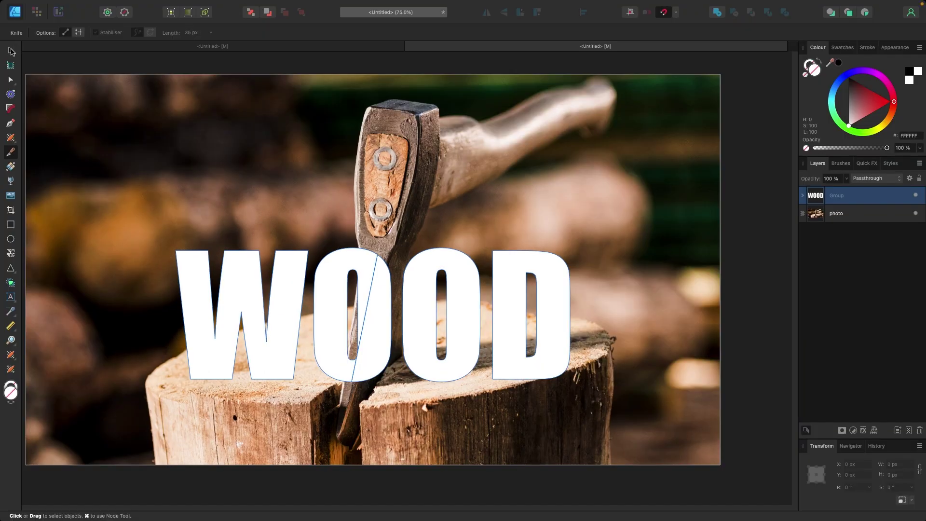
{"action": "key", "text": "v"}
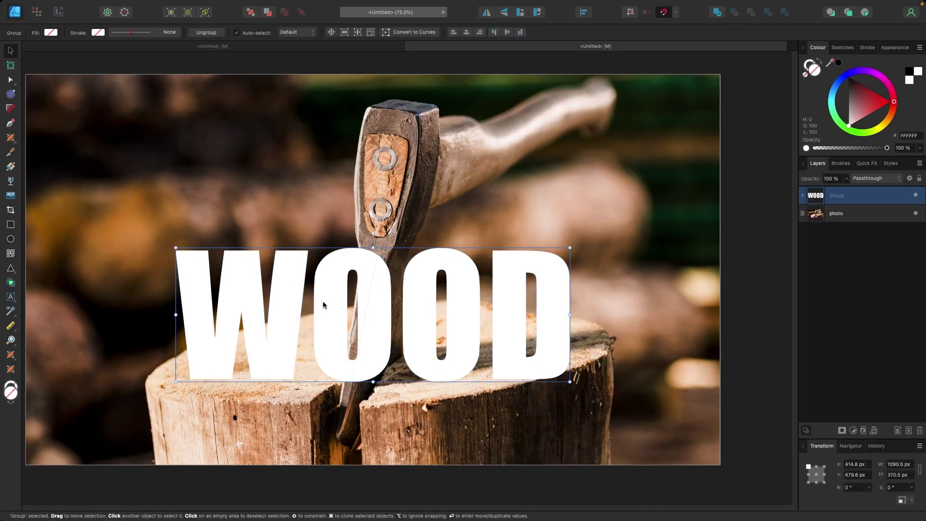
{"action": "left_click", "coordinate": [802, 196]}
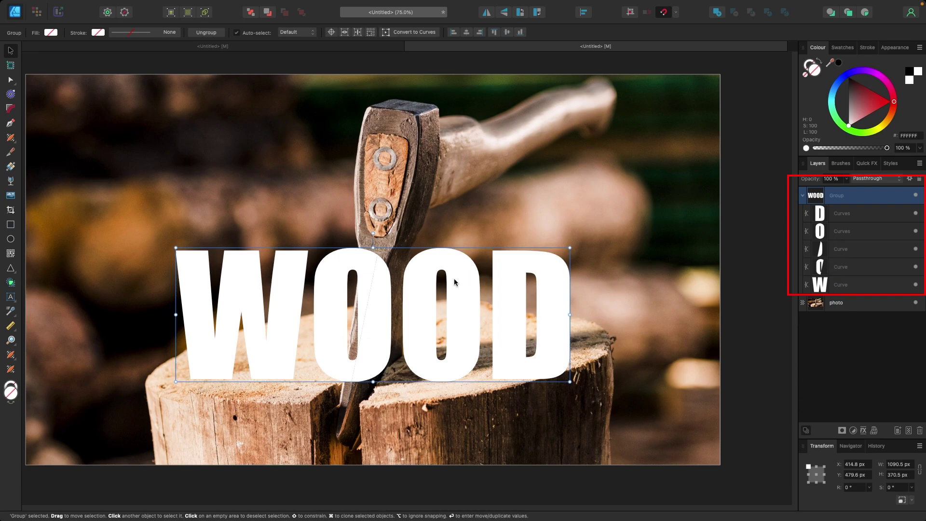
Lower the O's left half and tilt it about 2.8°, aligning it with the letter tops.
{"action": "double_click", "coordinate": [323, 310]}
{"action": "left_click_drag", "start_coordinate": [324, 310], "coordinate": [315, 313]}
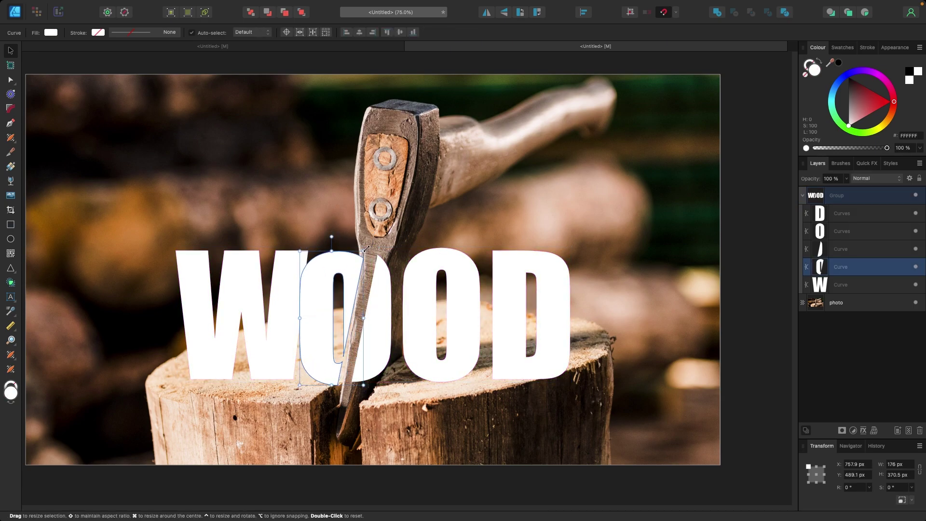
{"action": "left_click_drag", "start_coordinate": [366, 248], "coordinate": [363, 248]}
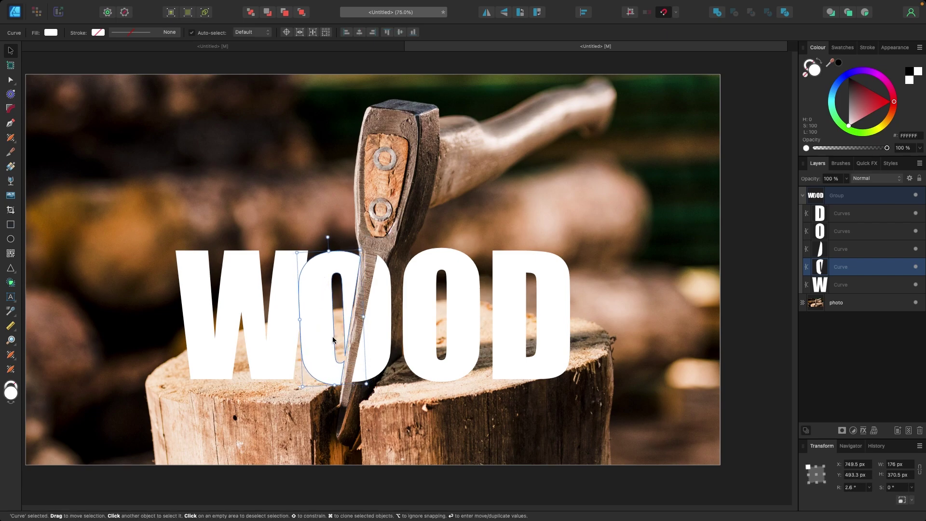
{"action": "left_click_drag", "start_coordinate": [332, 336], "coordinate": [379, 341]}
{"action": "left_click", "coordinate": [381, 339]}
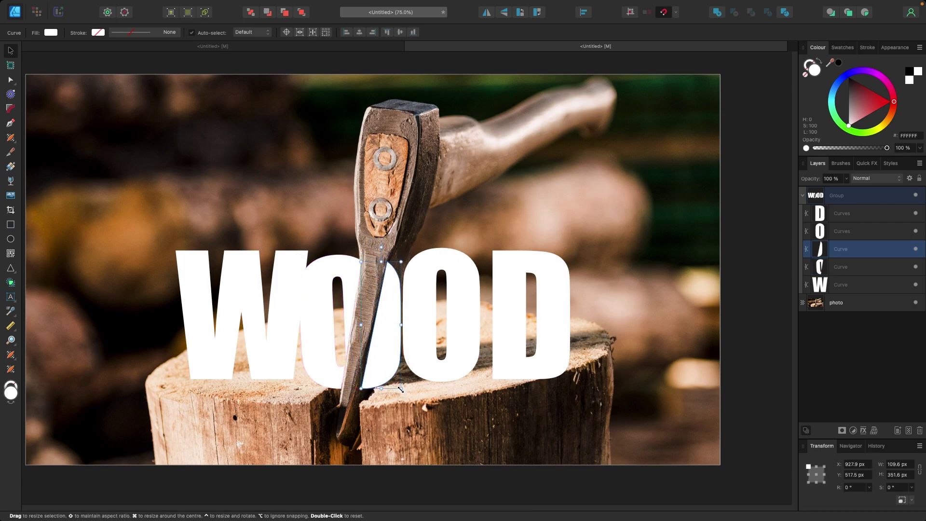
Nudge the W slightly left and view the canvas at 100%.
{"action": "left_click", "coordinate": [456, 296]}
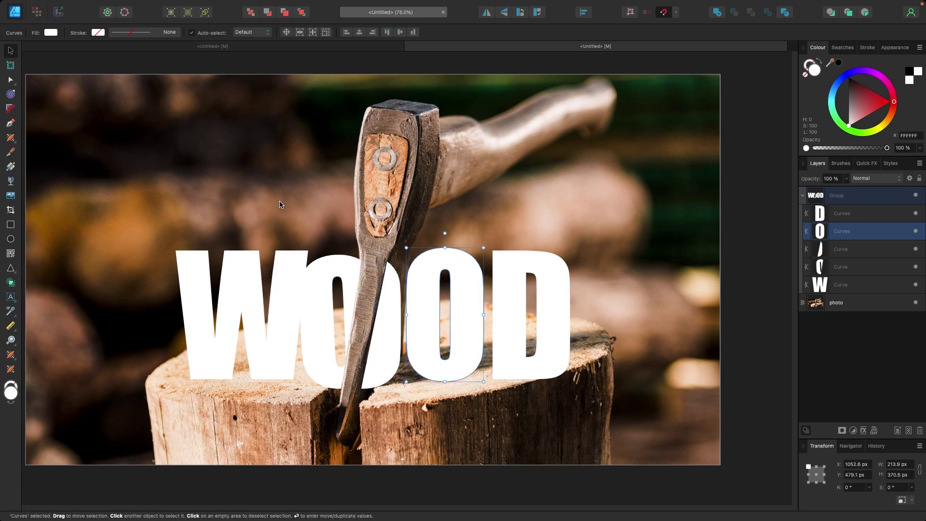
{"action": "left_click_drag", "start_coordinate": [266, 272], "coordinate": [236, 289]}
{"action": "left_click", "coordinate": [627, 227]}
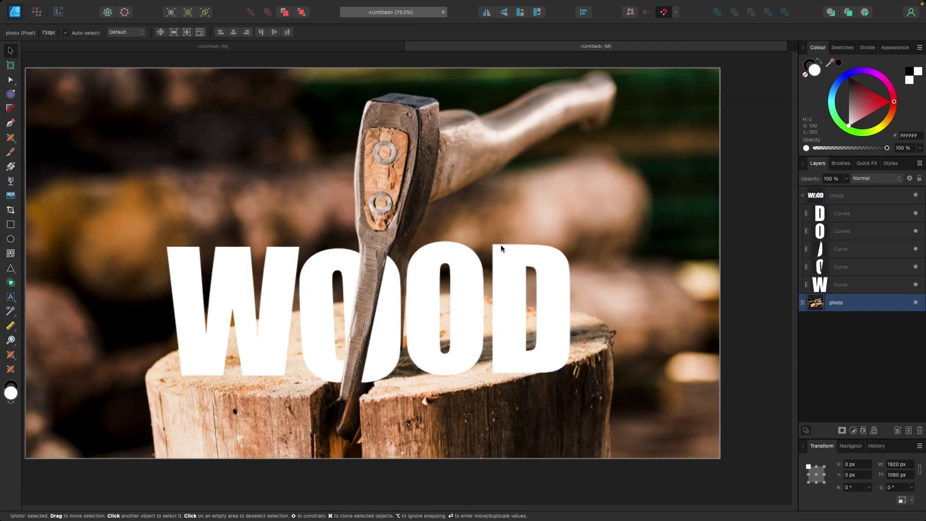
{"action": "key", "text": "super+1"}
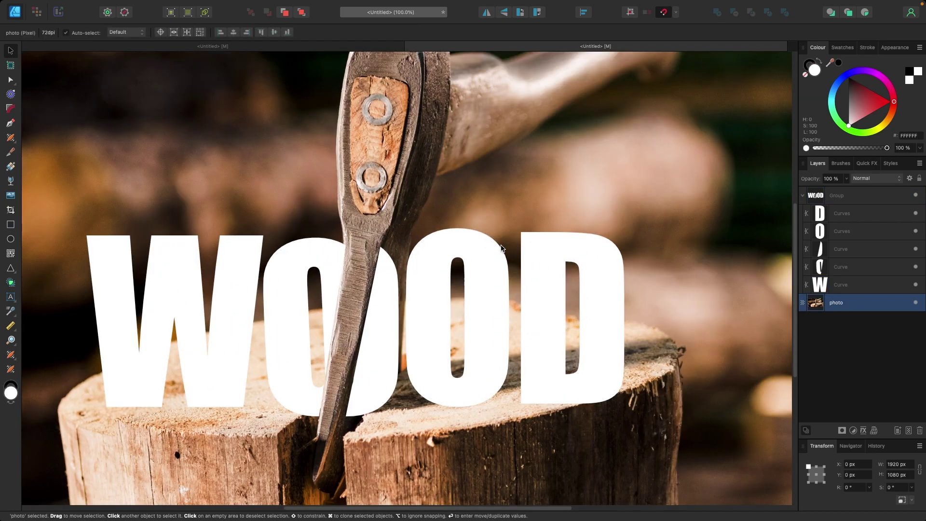
{"action": "scroll", "coordinate": [419, 294], "scroll_direction": "left", "scroll_amount": 3}
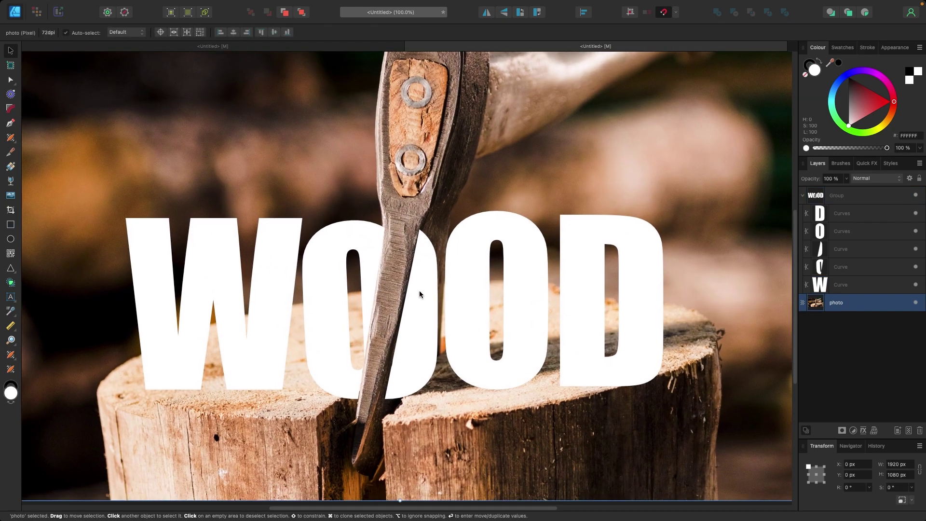
{"action": "left_click", "coordinate": [420, 295]}
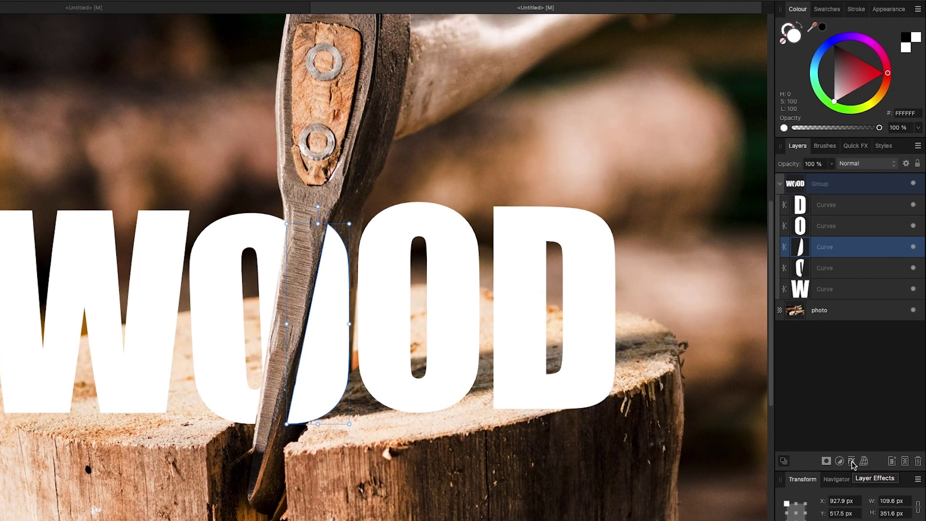
Give the O sliver an inner shadow with about 12 px radius and 10 px offset.
{"action": "left_click", "coordinate": [851, 461]}
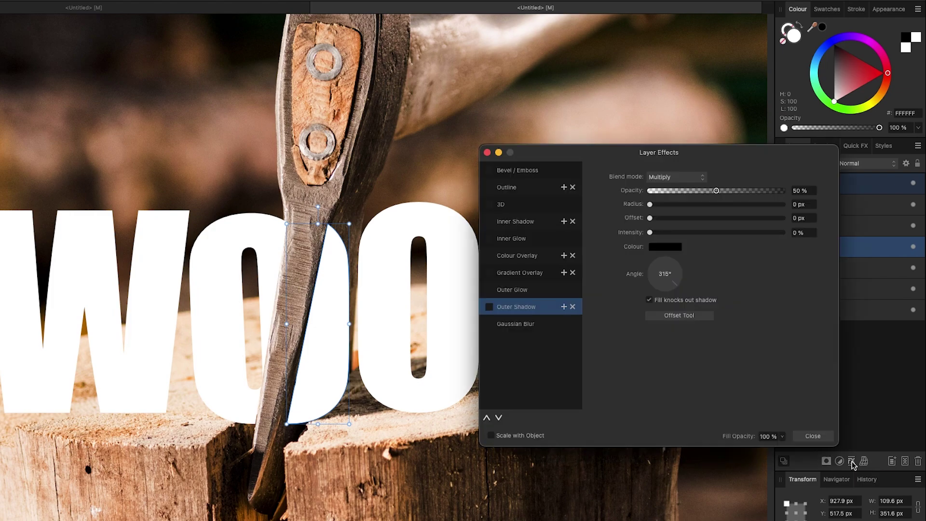
{"action": "left_click", "coordinate": [527, 222]}
{"action": "left_click", "coordinate": [489, 221]}
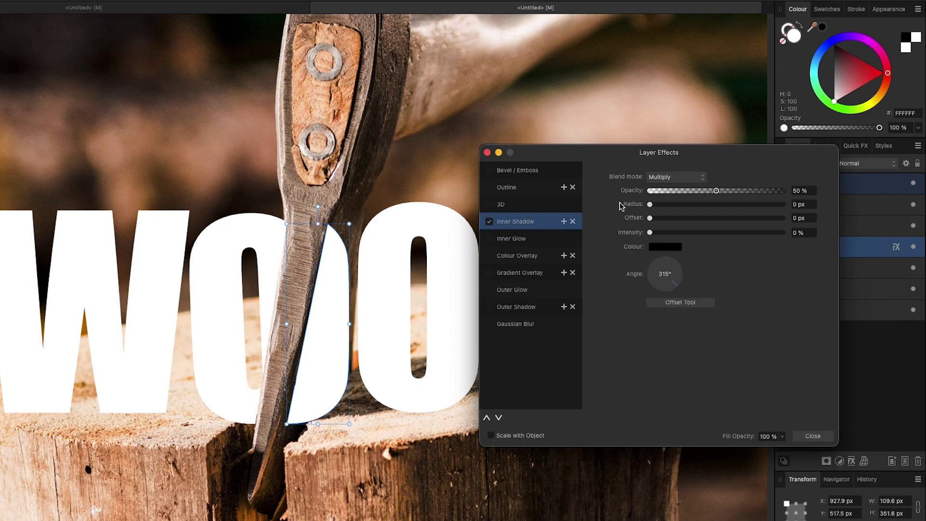
{"action": "left_click_drag", "start_coordinate": [649, 204], "coordinate": [714, 207]}
{"action": "left_click_drag", "start_coordinate": [650, 218], "coordinate": [709, 220]}
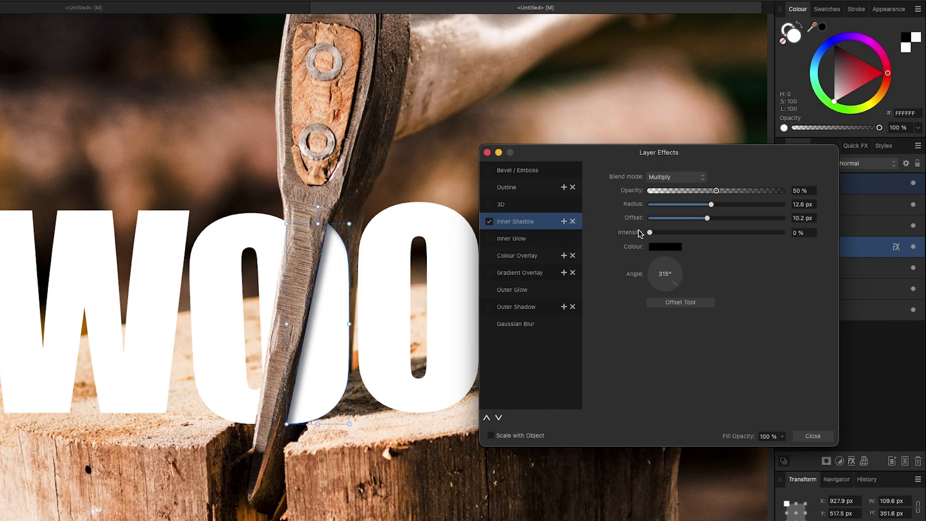
{"action": "left_click", "coordinate": [487, 153]}
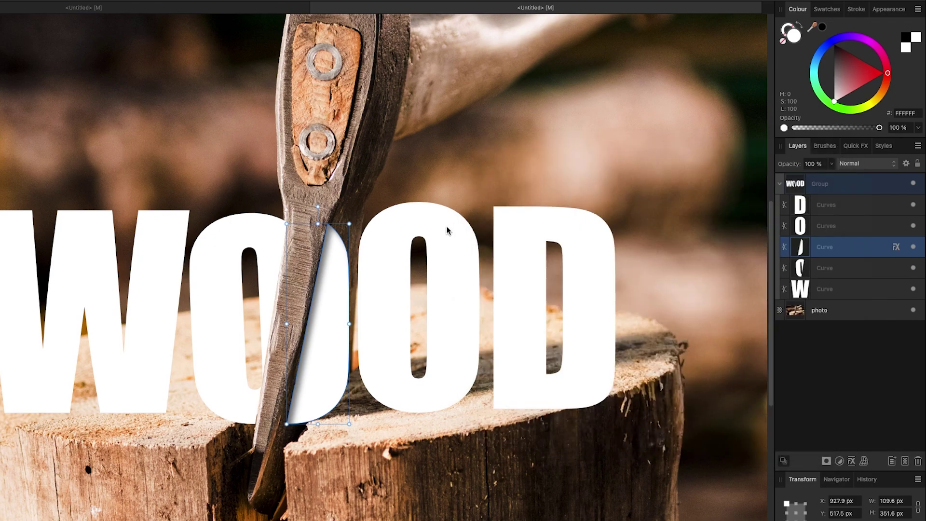
{"action": "left_click", "coordinate": [388, 175]}
Give the O's left half an inner shadow: about 20 px radius, 4.8 px offset, angle adjusted on canvas.
{"action": "double_click", "coordinate": [243, 239]}
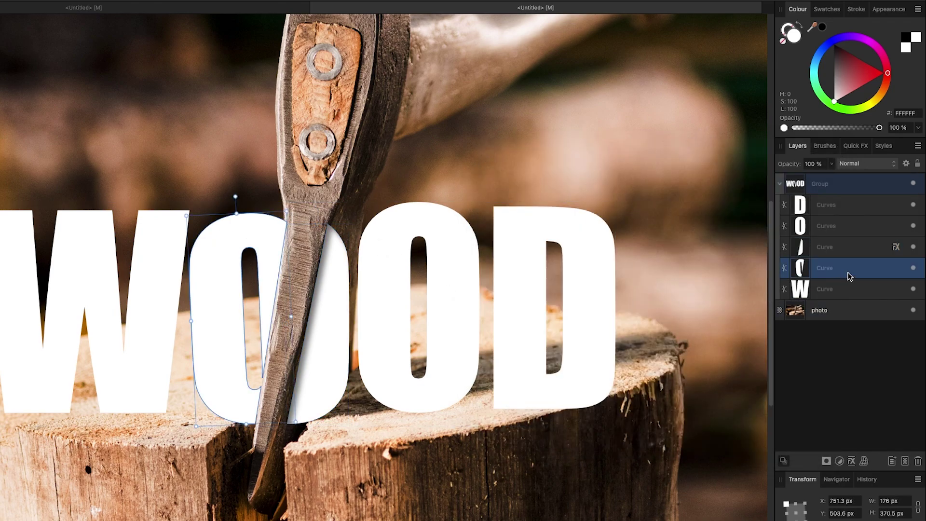
{"action": "left_click", "coordinate": [853, 462]}
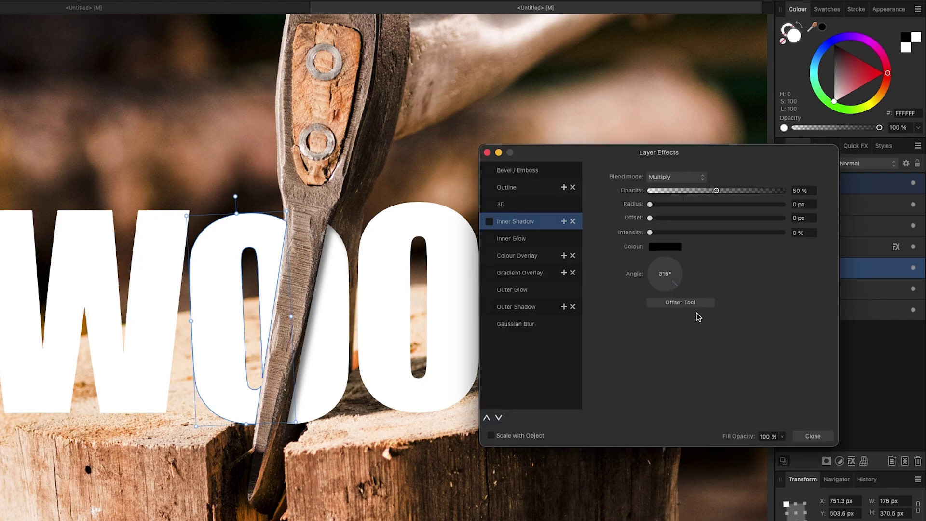
{"action": "left_click", "coordinate": [489, 221]}
{"action": "left_click_drag", "start_coordinate": [661, 207], "coordinate": [717, 210]}
{"action": "left_click_drag", "start_coordinate": [650, 218], "coordinate": [723, 204]}
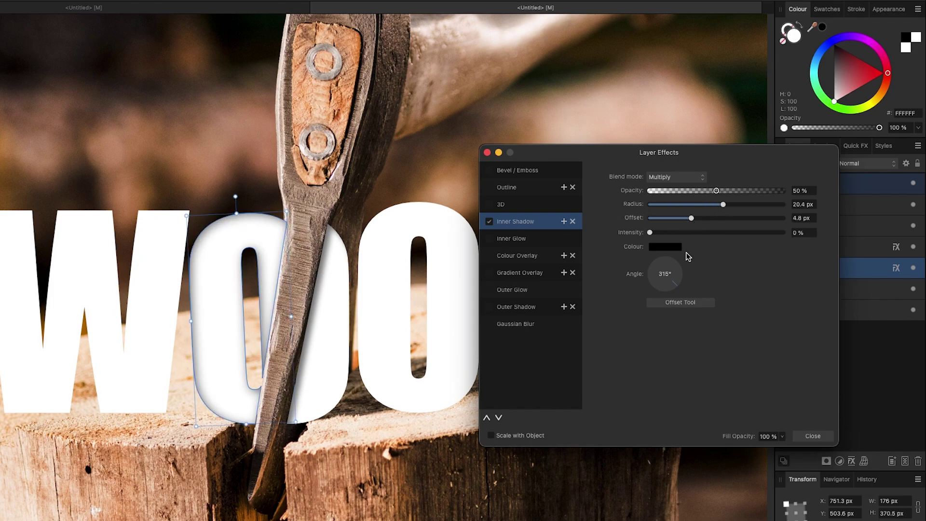
{"action": "left_click_drag", "start_coordinate": [673, 281], "coordinate": [653, 290]}
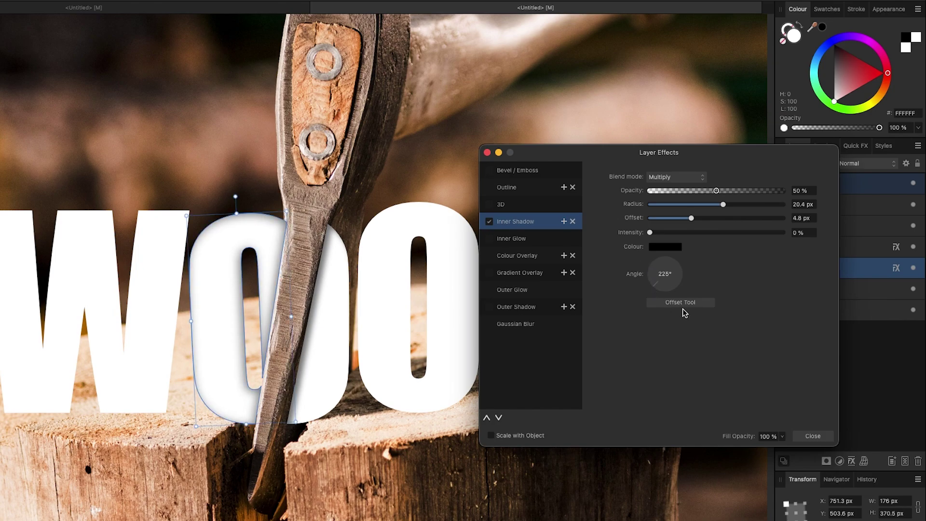
{"action": "left_click", "coordinate": [681, 303]}
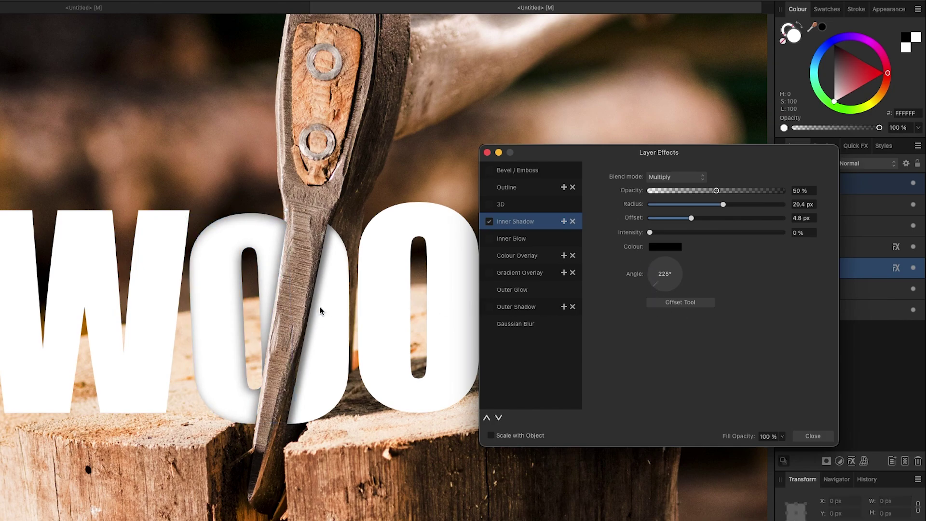
{"action": "mouse_move", "coordinate": [273, 293]}
{"action": "left_mouse_down"}
{"action": "mouse_move", "coordinate": [290, 290]}
{"action": "mouse_move", "coordinate": [273, 293]}
{"action": "left_mouse_up"}
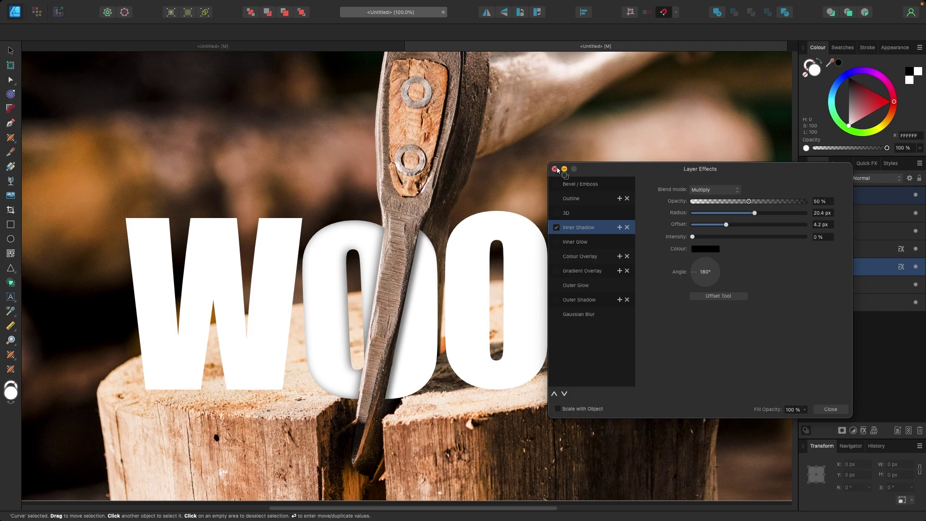
{"action": "left_click", "coordinate": [440, 154]}
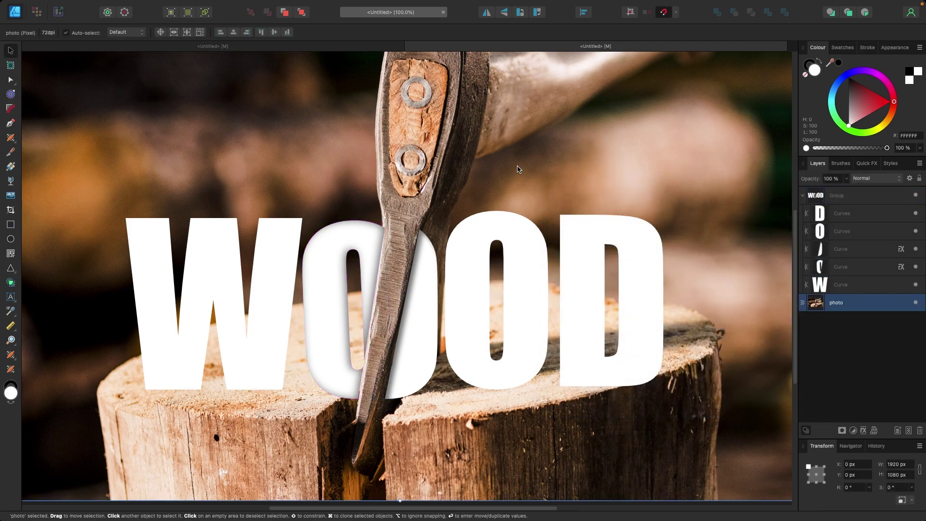
Zoom to fit the artwork and select the W Curve layer above the placed wood texture.
{"action": "key", "text": "super+minus"}
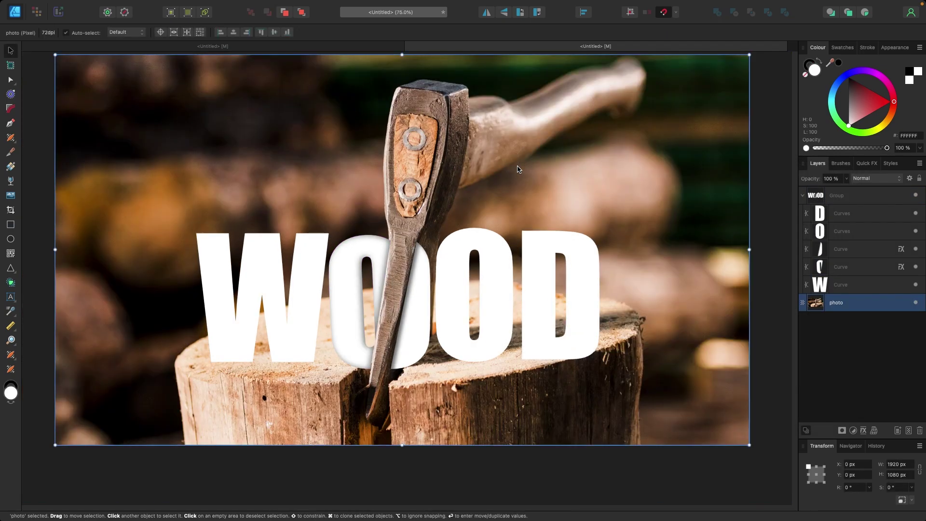
{"action": "key", "text": "super+plus"}
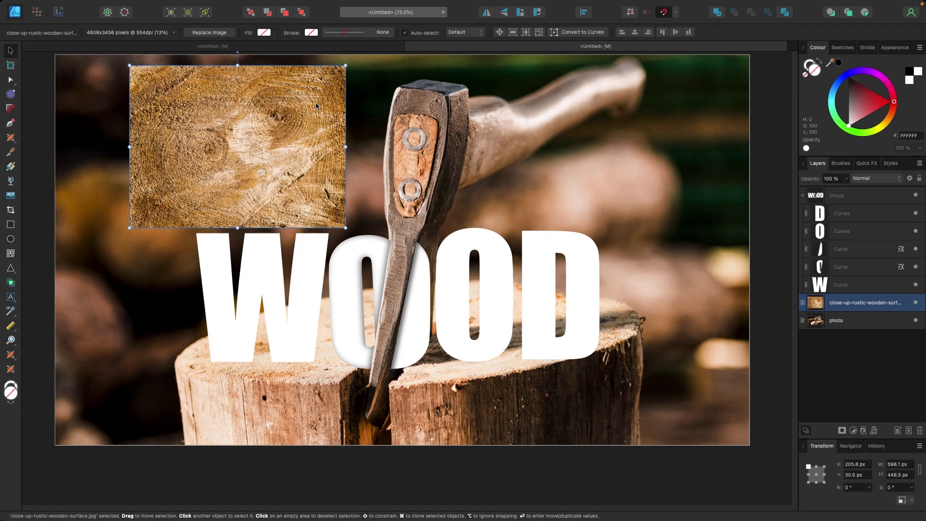
{"action": "left_click", "coordinate": [831, 290]}
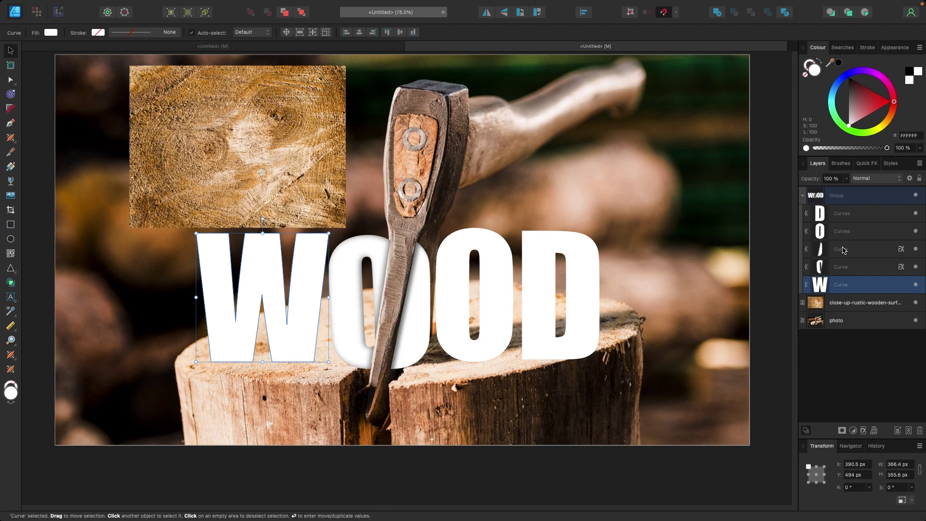
Duplicate the wood texture layer into four copies with Cmd+J.
{"action": "left_click", "coordinate": [859, 308]}
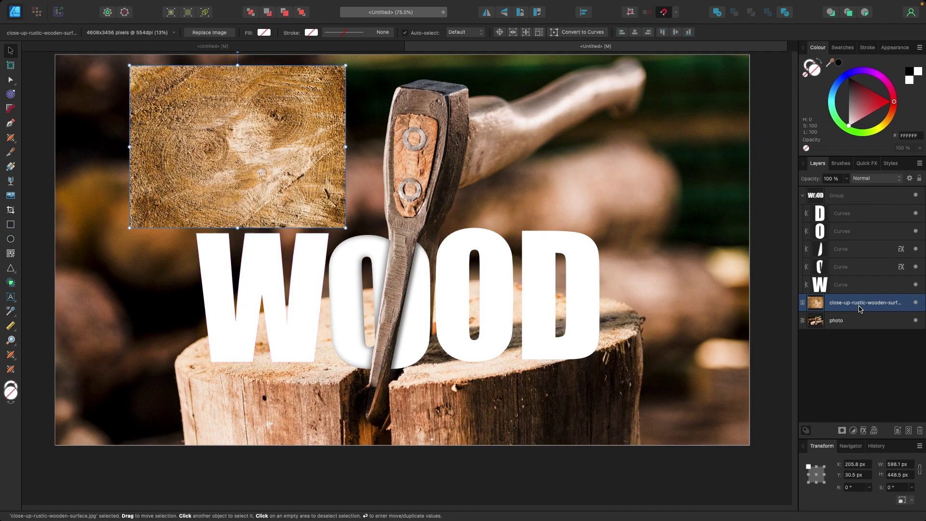
{"action": "right_click", "coordinate": [860, 309]}
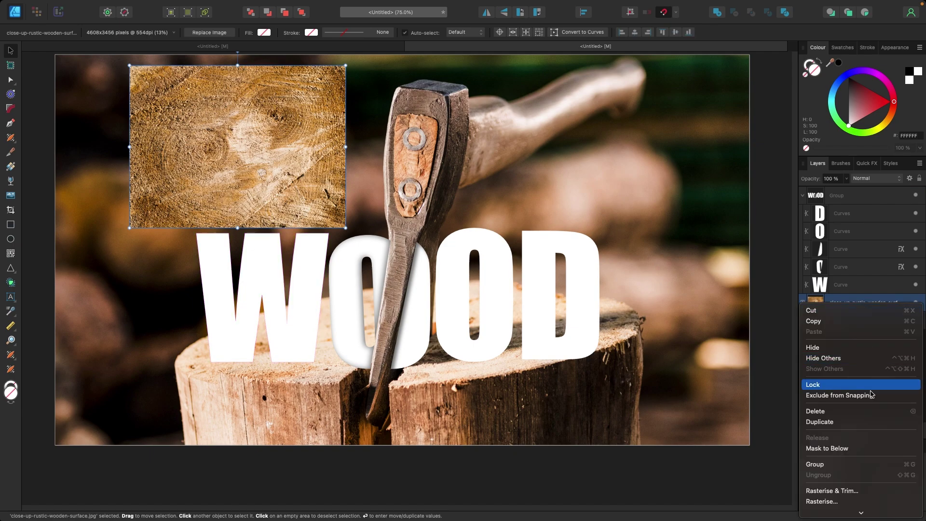
{"action": "left_click", "coordinate": [870, 302]}
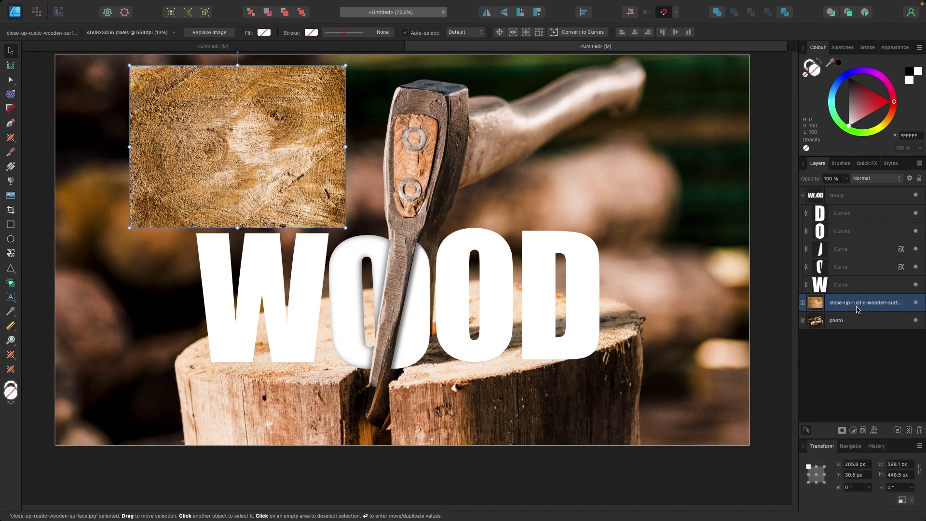
{"action": "key", "text": "super+j"}
{"action": "key", "text": "super+j"}
{"action": "key", "text": "super+j"}
{"action": "key", "text": "super+j"}
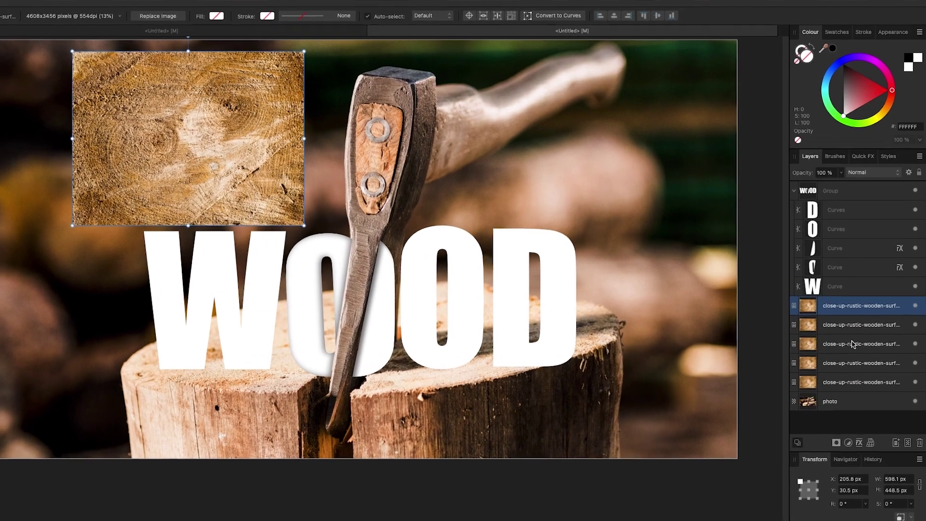
Clip wood texture copies inside the W and the first O, positioning each texture.
{"action": "left_click", "coordinate": [848, 374]}
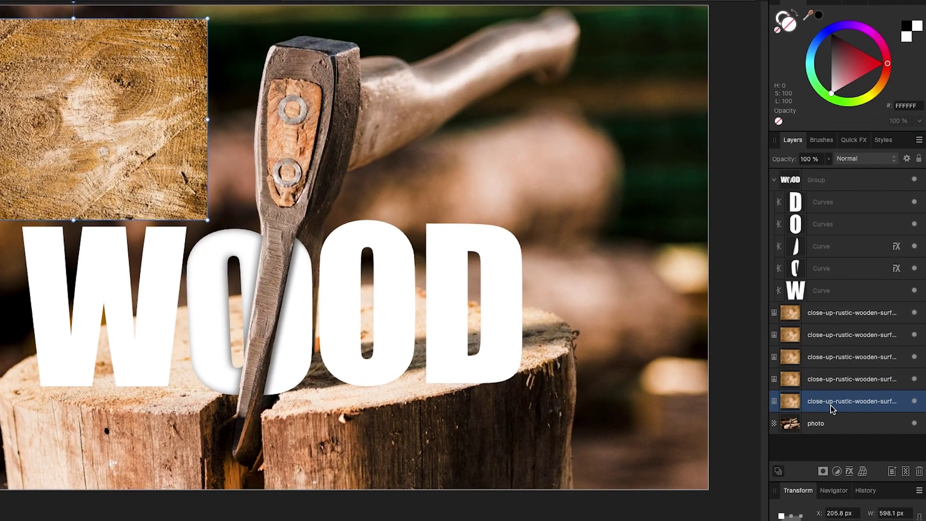
{"action": "left_click_drag", "start_coordinate": [831, 404], "coordinate": [834, 291]}
{"action": "left_click_drag", "start_coordinate": [114, 140], "coordinate": [140, 310]}
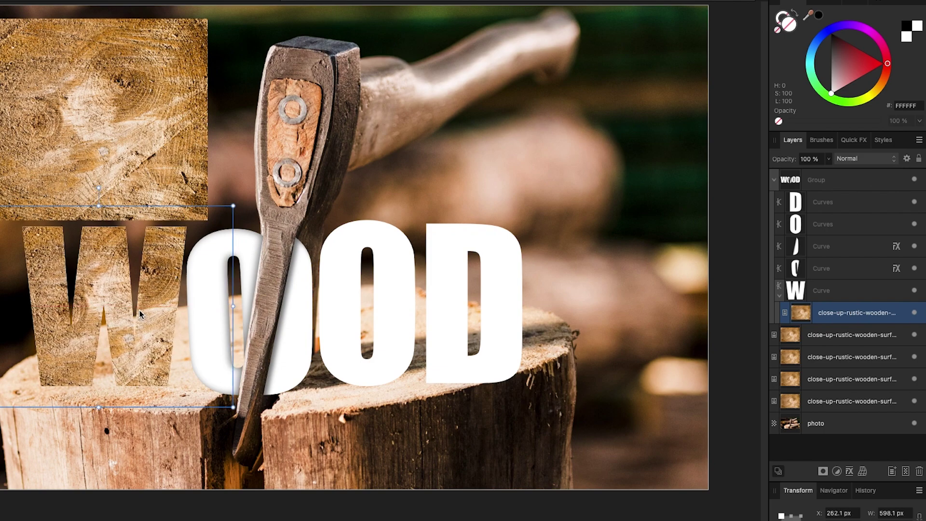
{"action": "left_click", "coordinate": [828, 401]}
{"action": "left_click_drag", "start_coordinate": [821, 402], "coordinate": [817, 269]}
{"action": "left_click_drag", "start_coordinate": [278, 280], "coordinate": [318, 341]}
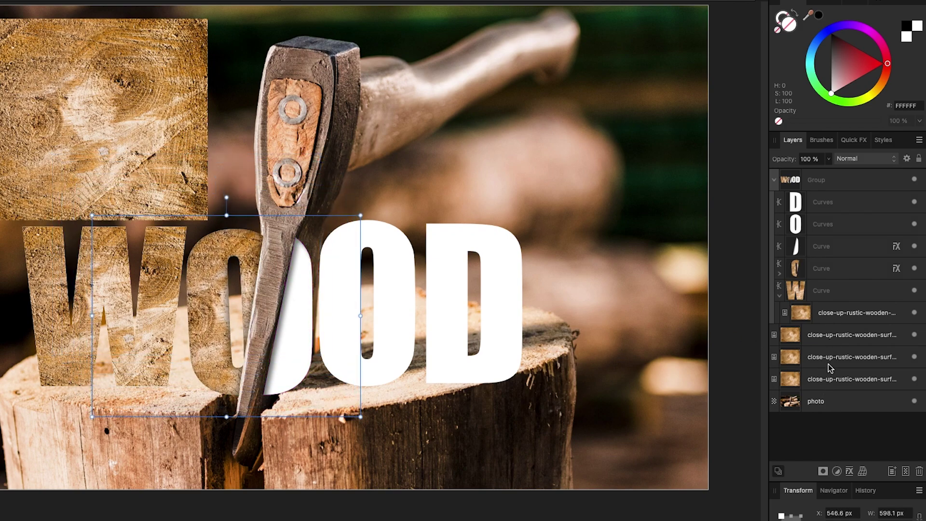
Clip the remaining wood copies inside the O sliver, second O and D.
{"action": "left_click", "coordinate": [826, 339]}
{"action": "left_click_drag", "start_coordinate": [826, 339], "coordinate": [821, 249]}
{"action": "left_click_drag", "start_coordinate": [300, 310], "coordinate": [338, 342]}
{"action": "left_click_drag", "start_coordinate": [826, 338], "coordinate": [810, 225]}
{"action": "left_click_drag", "start_coordinate": [266, 271], "coordinate": [325, 311]}
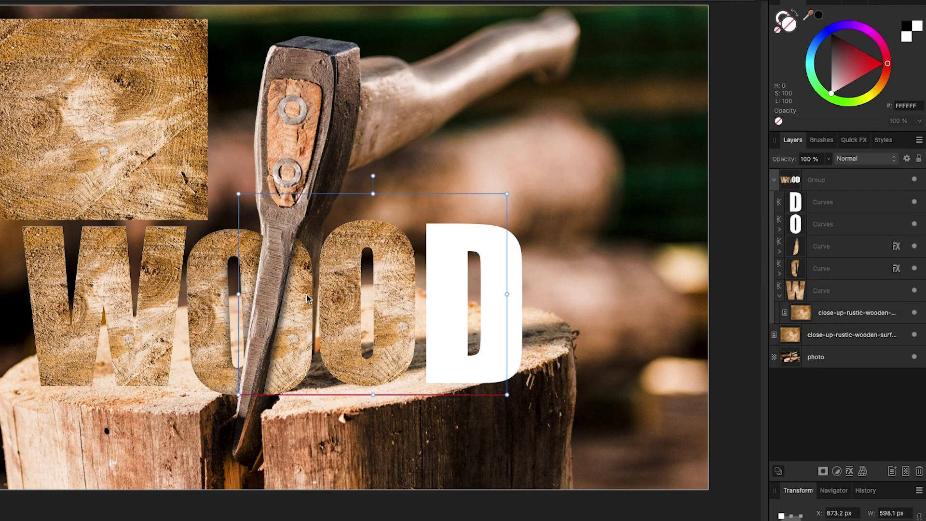
{"action": "left_click_drag", "start_coordinate": [824, 338], "coordinate": [820, 205]}
{"action": "left_click_drag", "start_coordinate": [94, 128], "coordinate": [468, 313]}
{"action": "left_click", "coordinate": [325, 425]}
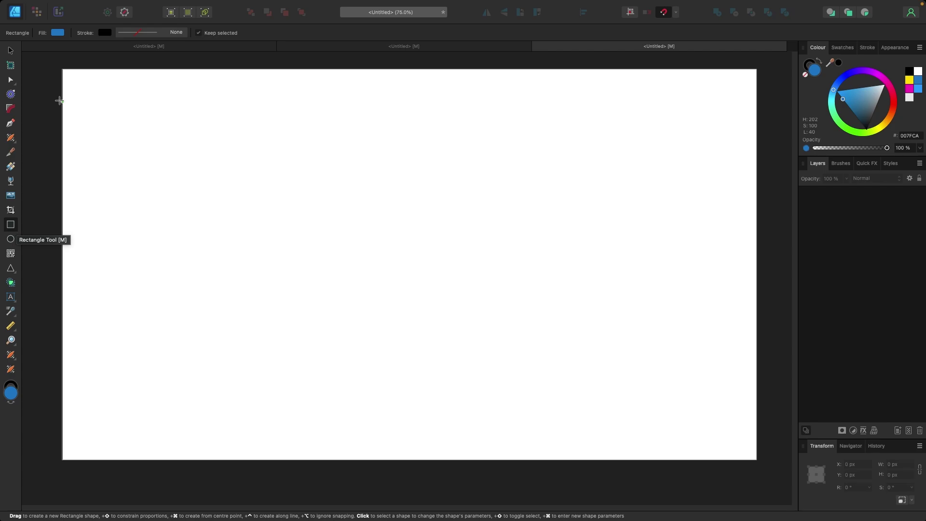
Draw a blue rectangle covering the whole canvas.
{"action": "left_click_drag", "start_coordinate": [63, 70], "coordinate": [756, 460]}
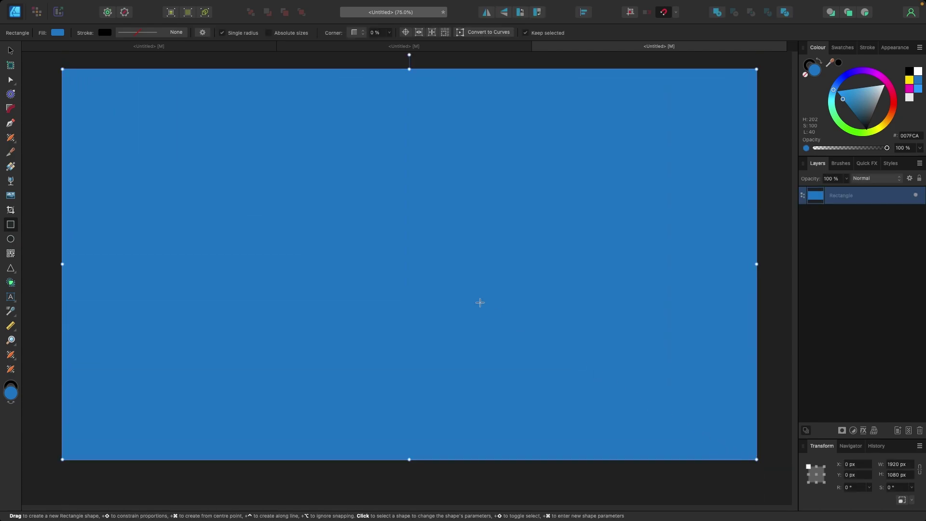
{"action": "left_click", "coordinate": [10, 50]}
{"action": "key", "text": "super+d"}
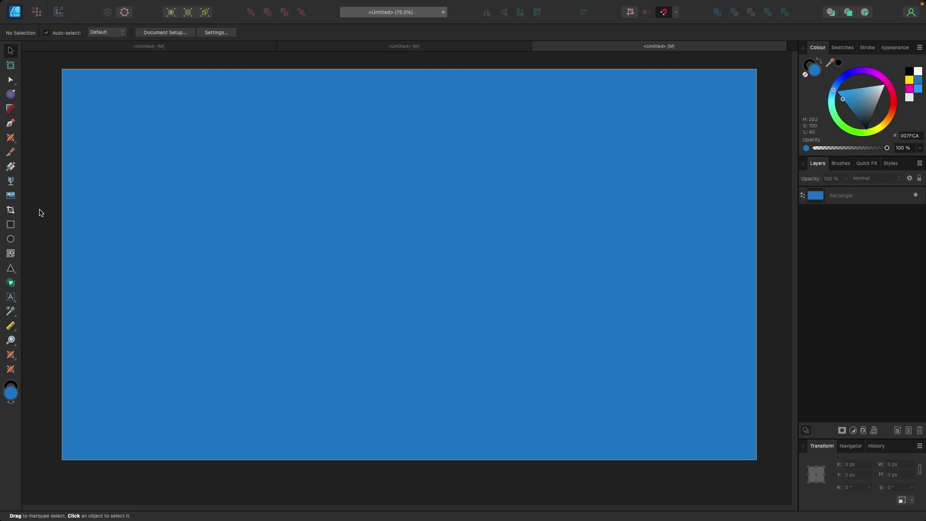
Add yellow Impact text DESIGN, enlarged and centred on the blue canvas.
{"action": "left_click", "coordinate": [11, 297]}
{"action": "left_click_drag", "start_coordinate": [107, 176], "coordinate": [171, 296]}
{"action": "type", "text": "DESIGN"}
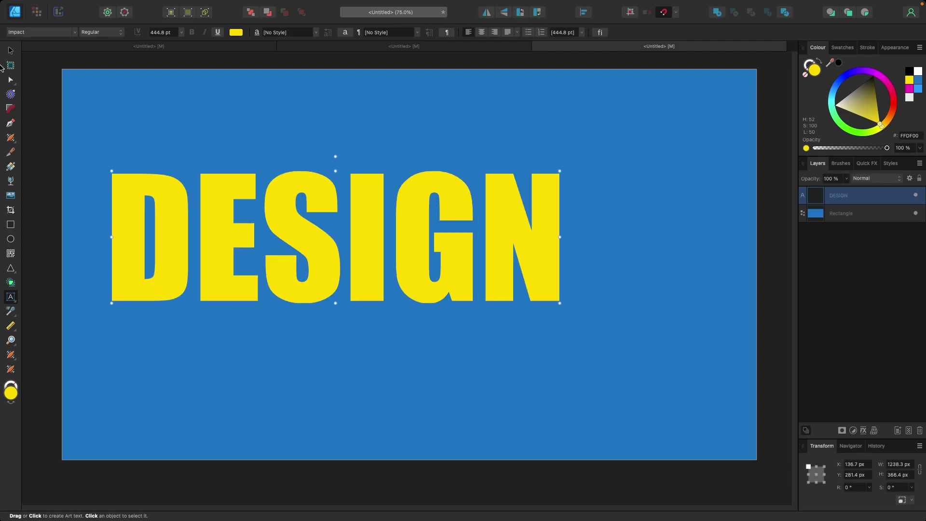
{"action": "left_click", "coordinate": [11, 50]}
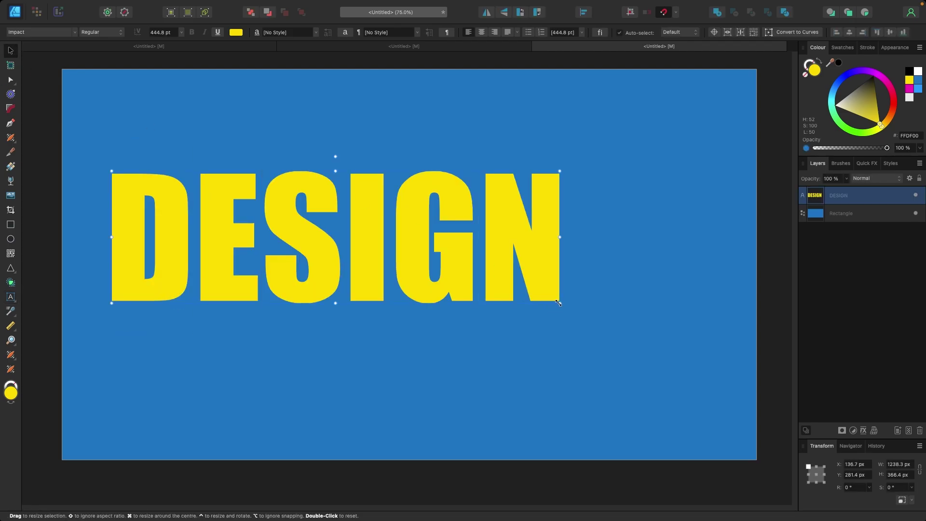
{"action": "left_click_drag", "start_coordinate": [560, 303], "coordinate": [694, 362]}
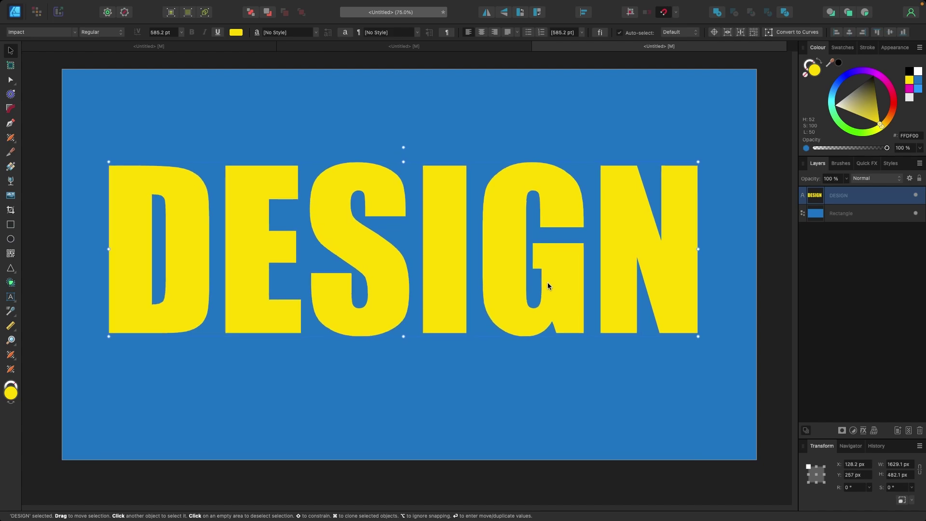
{"action": "mouse_move", "coordinate": [549, 282]}
{"action": "left_mouse_down"}
{"action": "mouse_move", "coordinate": [538, 301]}
{"action": "mouse_move", "coordinate": [555, 297]}
{"action": "left_mouse_up"}
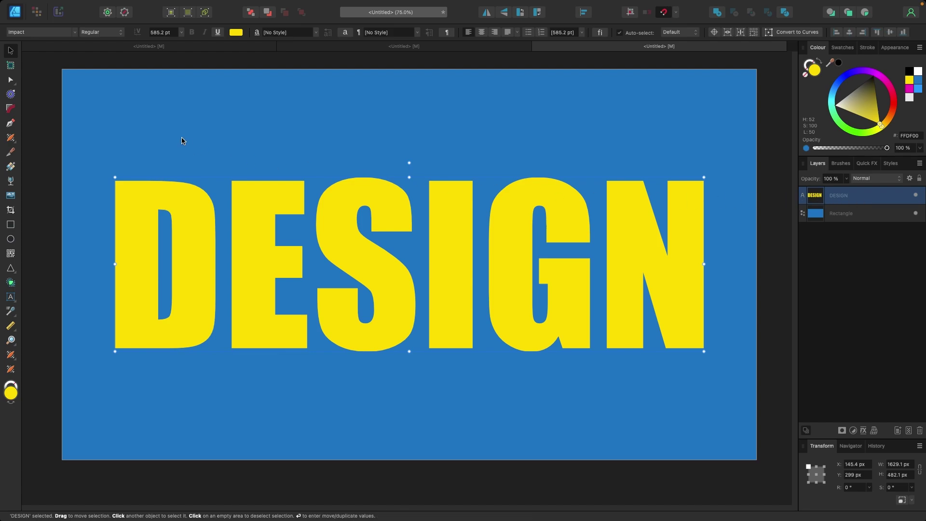
{"action": "left_click", "coordinate": [15, 152]}
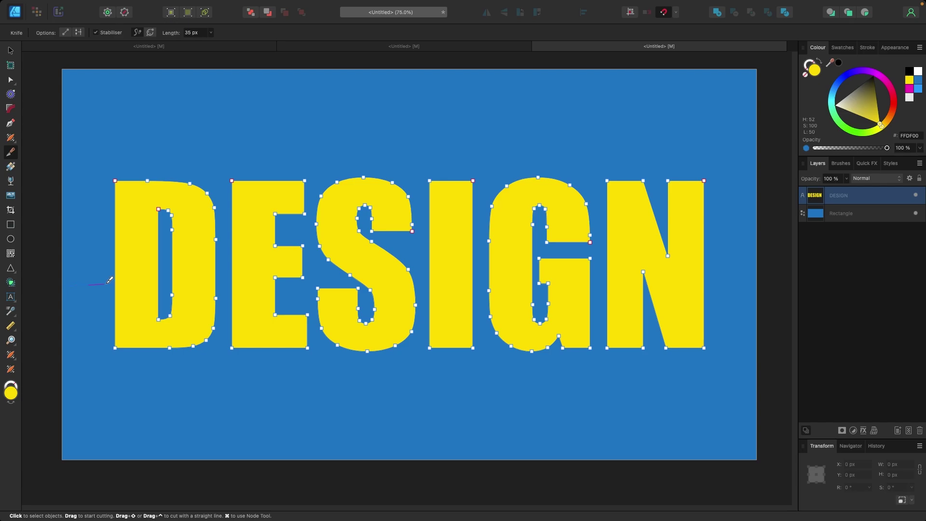
{"action": "mouse_move", "coordinate": [110, 279]}
{"action": "left_mouse_down"}
{"action": "mouse_move", "coordinate": [191, 274]}
{"action": "mouse_move", "coordinate": [238, 287]}
{"action": "mouse_move", "coordinate": [362, 258]}
{"action": "mouse_move", "coordinate": [384, 274]}
{"action": "mouse_move", "coordinate": [438, 284]}
{"action": "mouse_move", "coordinate": [500, 274]}
{"action": "mouse_move", "coordinate": [562, 296]}
{"action": "mouse_move", "coordinate": [612, 299]}
{"action": "mouse_move", "coordinate": [679, 265]}
{"action": "mouse_move", "coordinate": [740, 248]}
{"action": "left_mouse_up"}
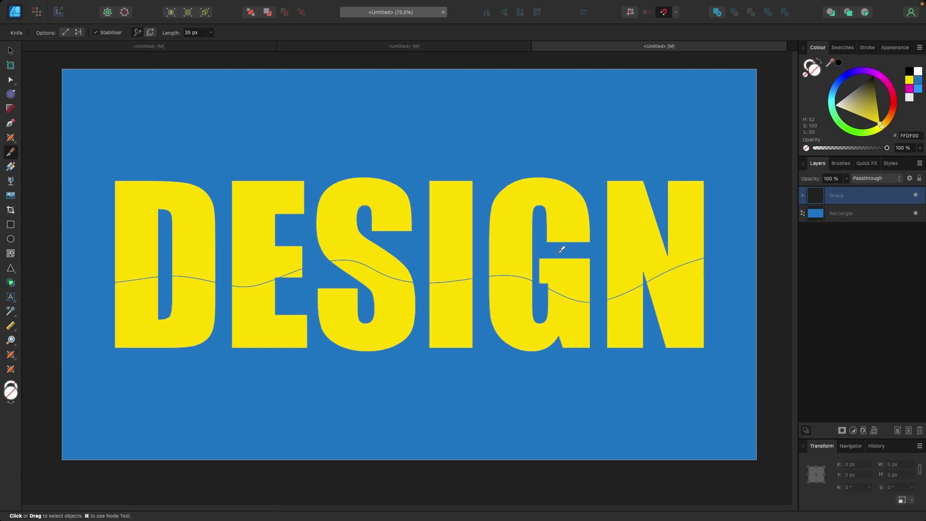
{"action": "key", "text": "v"}
{"action": "left_click", "coordinate": [184, 199]}
{"action": "left_click", "coordinate": [187, 201]}
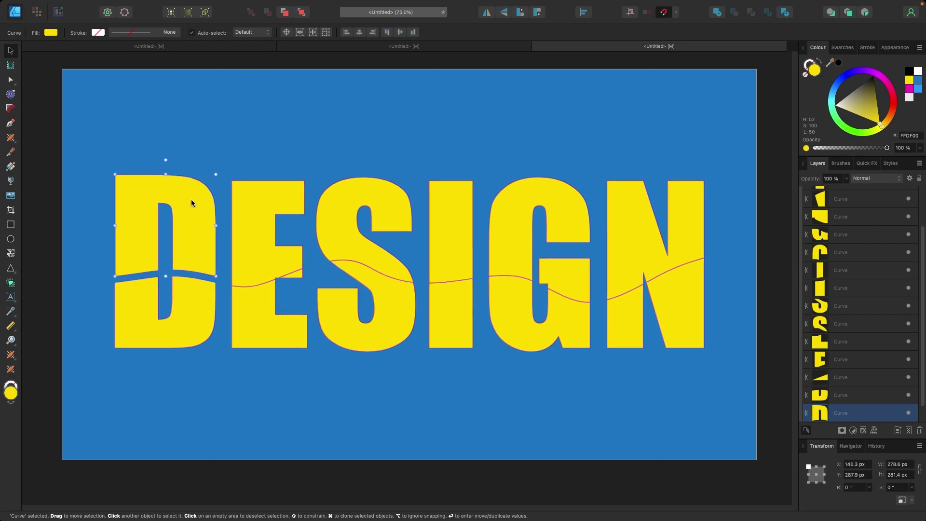
{"action": "left_click_drag", "start_coordinate": [191, 199], "coordinate": [191, 187]}
{"action": "left_click_drag", "start_coordinate": [268, 214], "coordinate": [268, 190]}
{"action": "left_click_drag", "start_coordinate": [336, 212], "coordinate": [336, 194]}
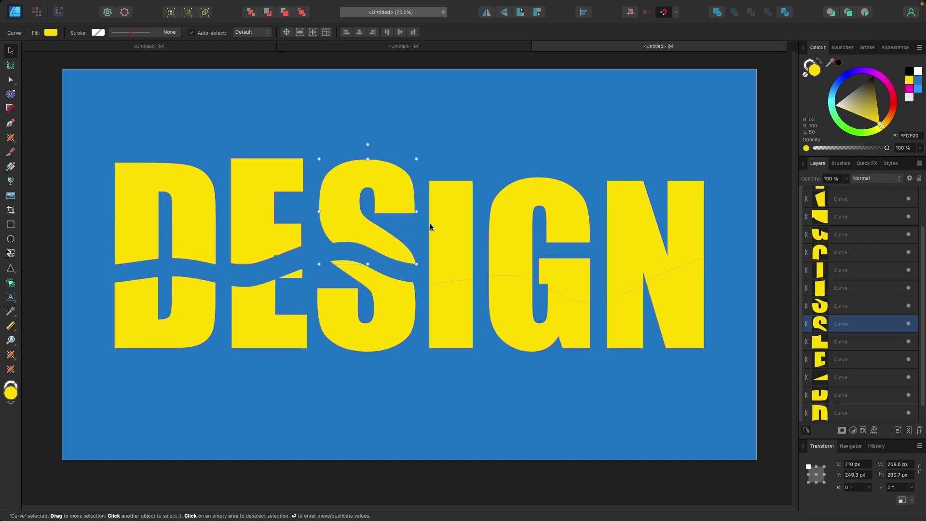
{"action": "left_click_drag", "start_coordinate": [431, 227], "coordinate": [433, 204]}
{"action": "left_click", "coordinate": [514, 231]}
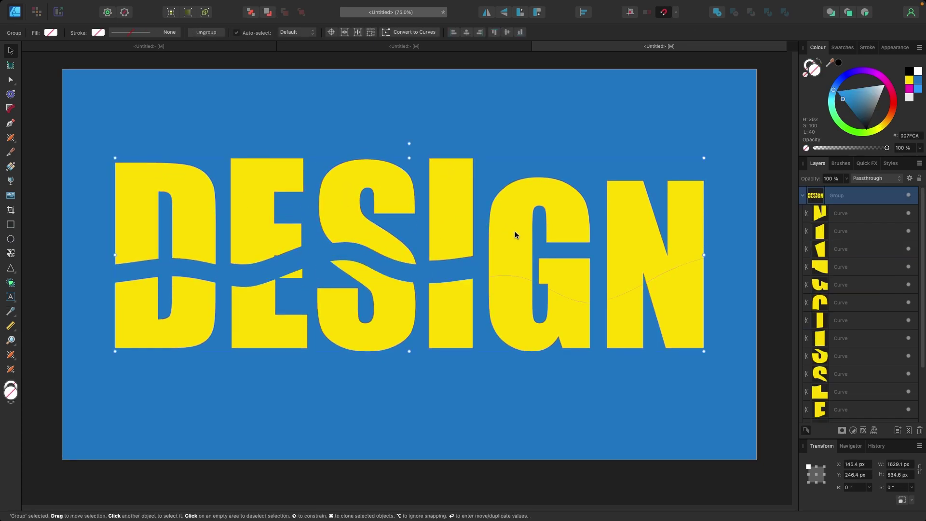
{"action": "left_click_drag", "start_coordinate": [514, 231], "coordinate": [514, 214]}
{"action": "left_click_drag", "start_coordinate": [624, 233], "coordinate": [626, 211]}
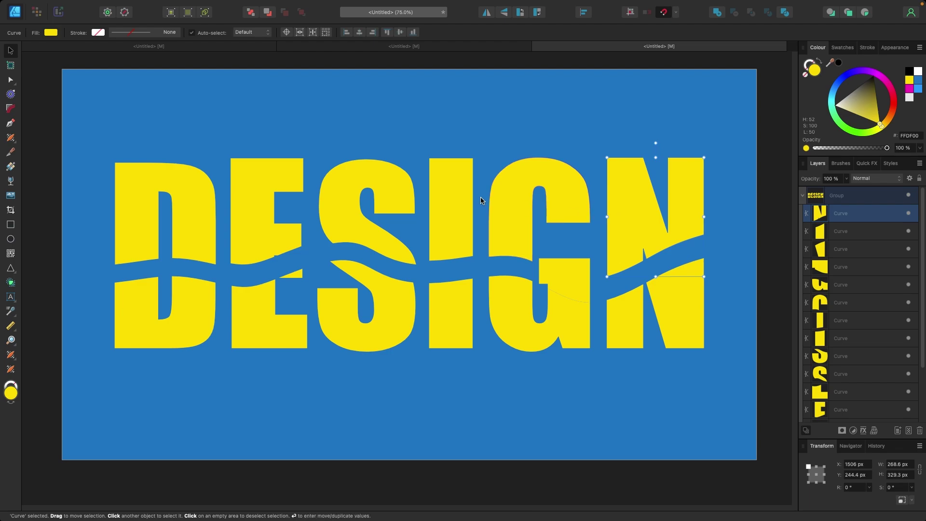
{"action": "key", "text": "super+z"}
{"action": "key", "text": "super+z"}
{"action": "key", "text": "super+z"}
{"action": "key", "text": "super+z"}
{"action": "key", "text": "super+z"}
{"action": "key", "text": "super+z"}
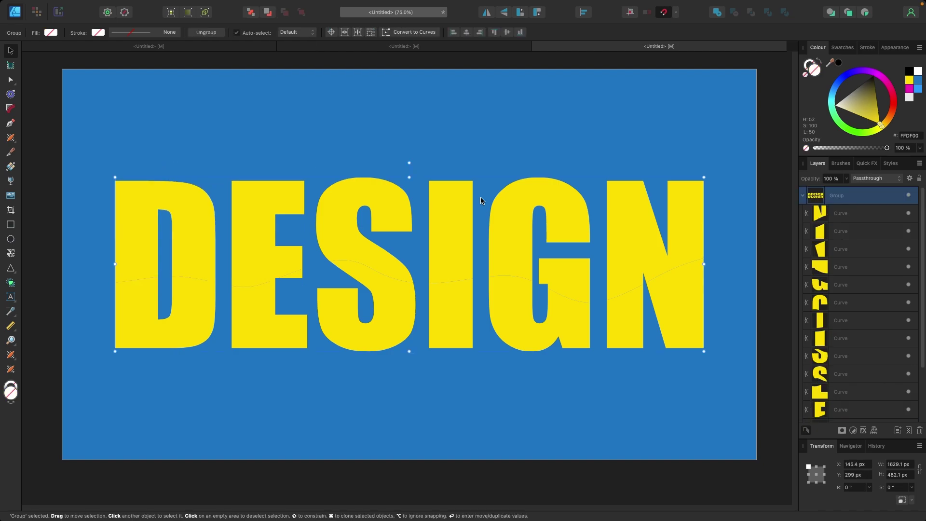
{"action": "key", "text": "super+z"}
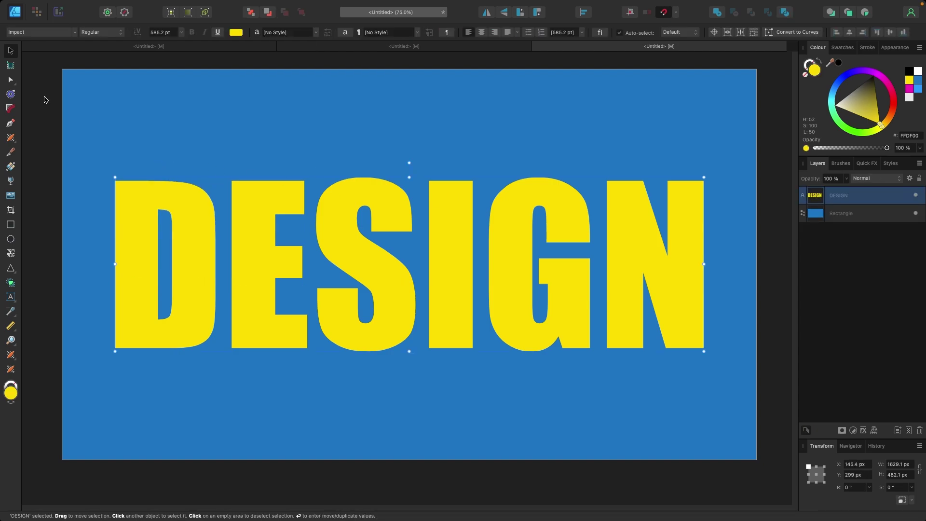
Cut across all DESIGN letters with one straight, slightly tilted Knife line.
{"action": "left_click", "coordinate": [10, 154]}
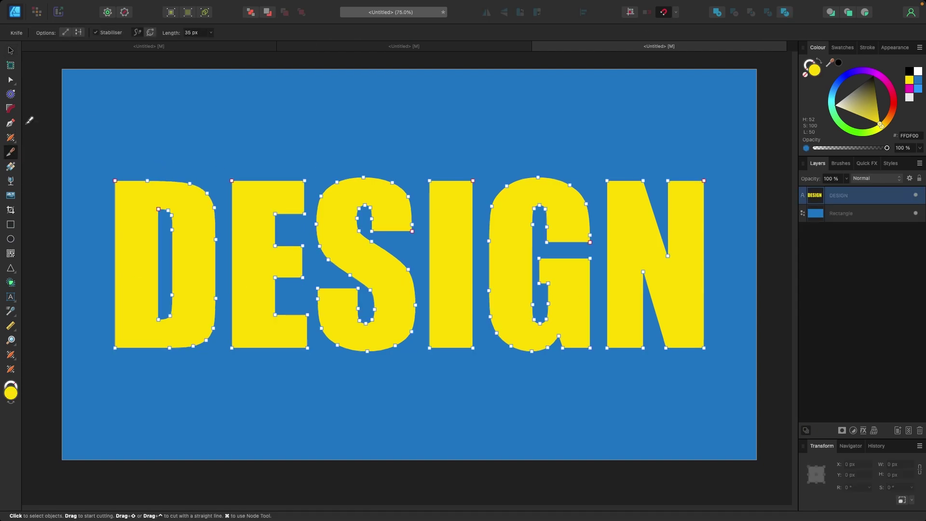
{"action": "left_click", "coordinate": [67, 34]}
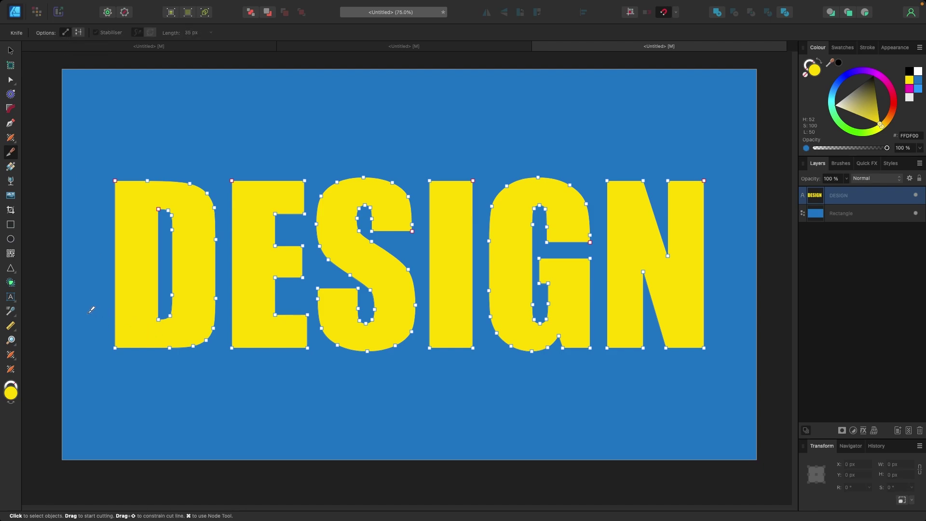
{"action": "mouse_move", "coordinate": [87, 287]}
{"action": "left_mouse_down"}
{"action": "mouse_move", "coordinate": [413, 255]}
{"action": "mouse_move", "coordinate": [736, 233]}
{"action": "left_mouse_up"}
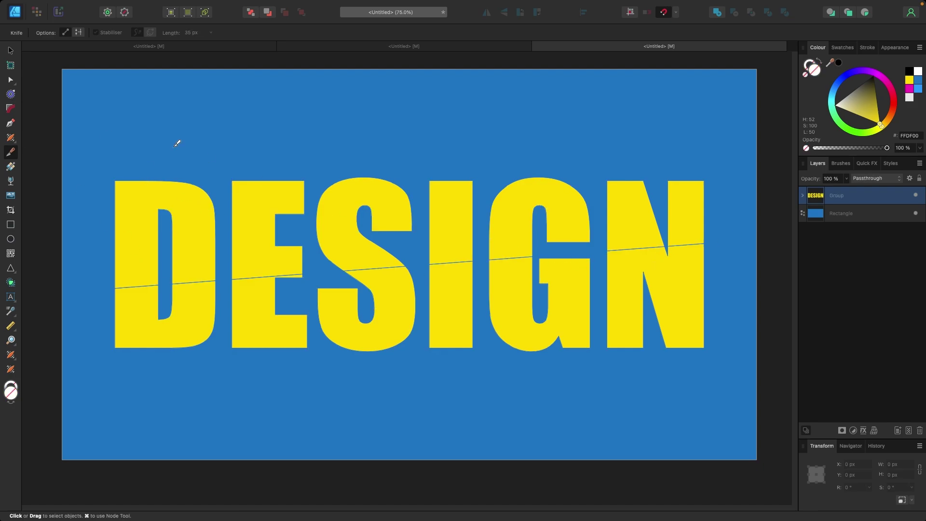
{"action": "left_click", "coordinate": [11, 51]}
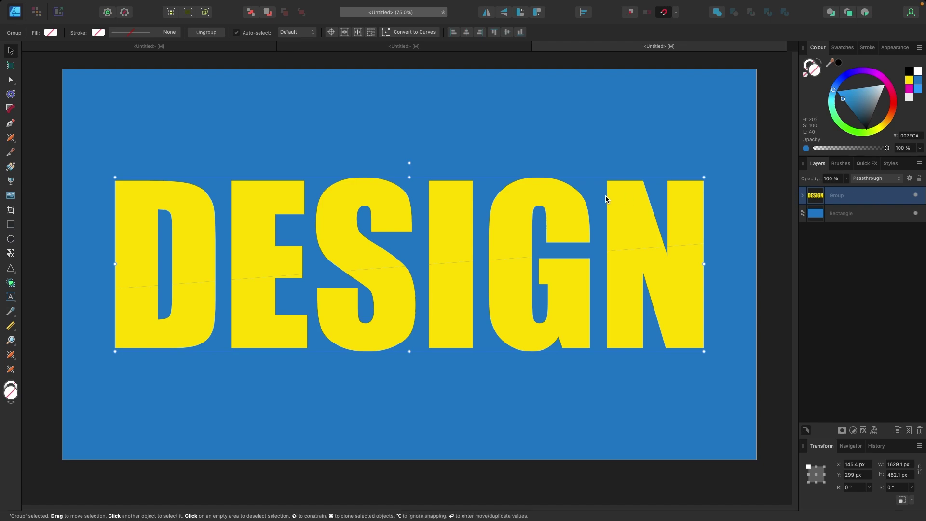
{"action": "double_click", "coordinate": [181, 192]}
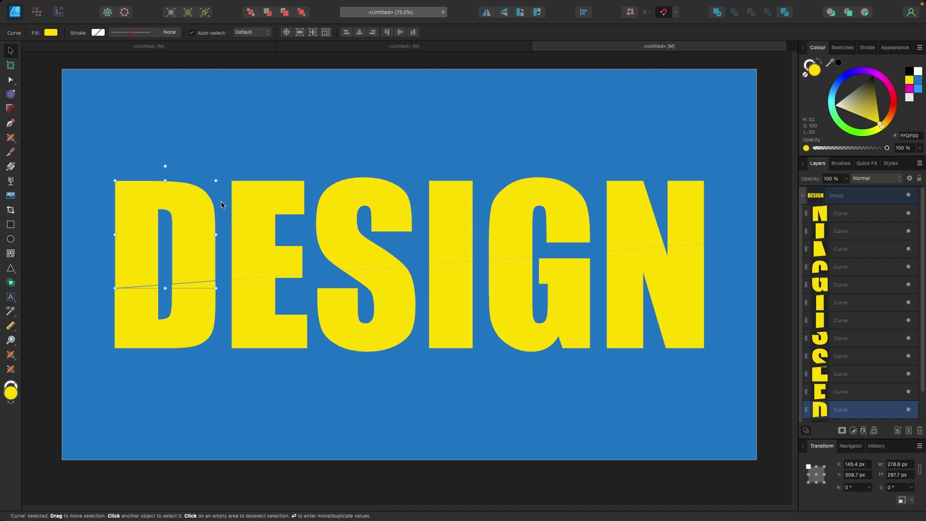
Group the upper slices of D, E, S, I, G and N and name the group 'top text'.
{"action": "left_click", "coordinate": [257, 206], "text": "shift"}
{"action": "left_click", "coordinate": [337, 210], "text": "shift"}
{"action": "left_click", "coordinate": [446, 210], "text": "shift"}
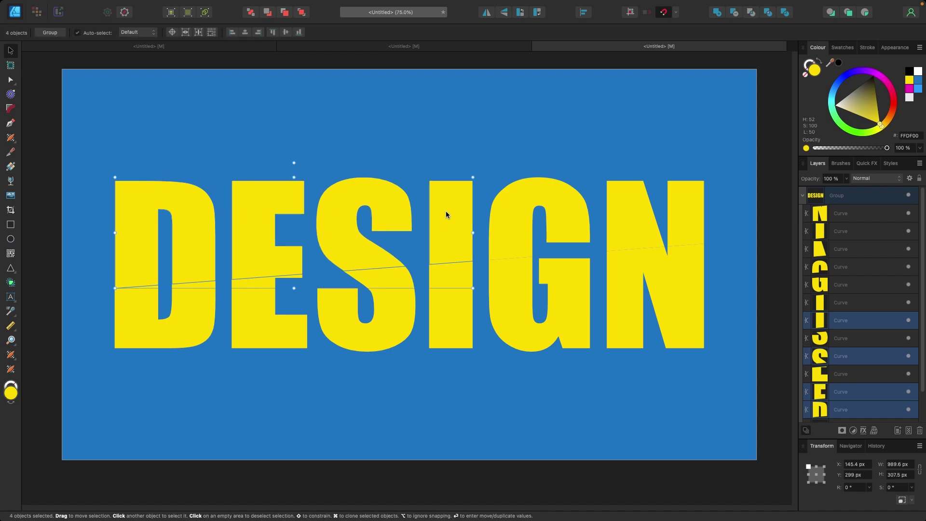
{"action": "left_click", "coordinate": [516, 212], "text": "shift"}
{"action": "left_click", "coordinate": [620, 212], "text": "shift"}
{"action": "left_click", "coordinate": [685, 216], "text": "shift"}
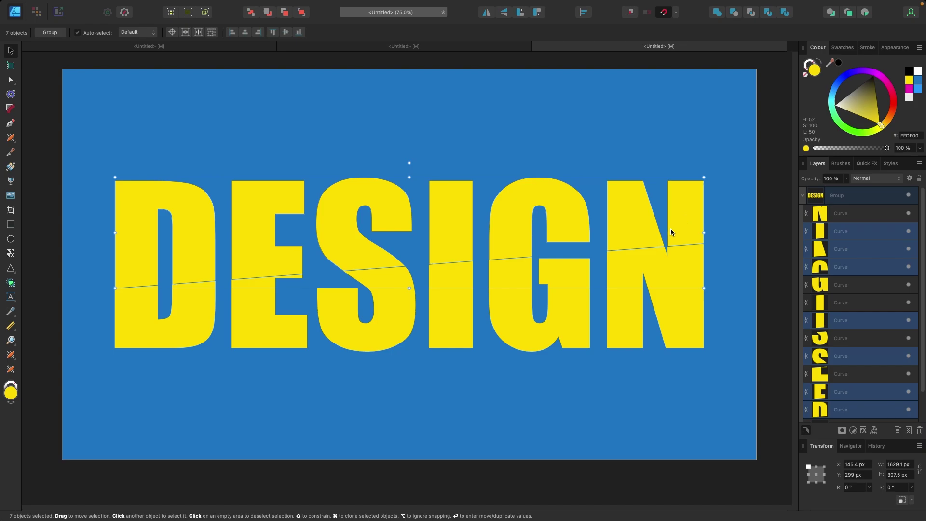
{"action": "right_click", "coordinate": [852, 270]}
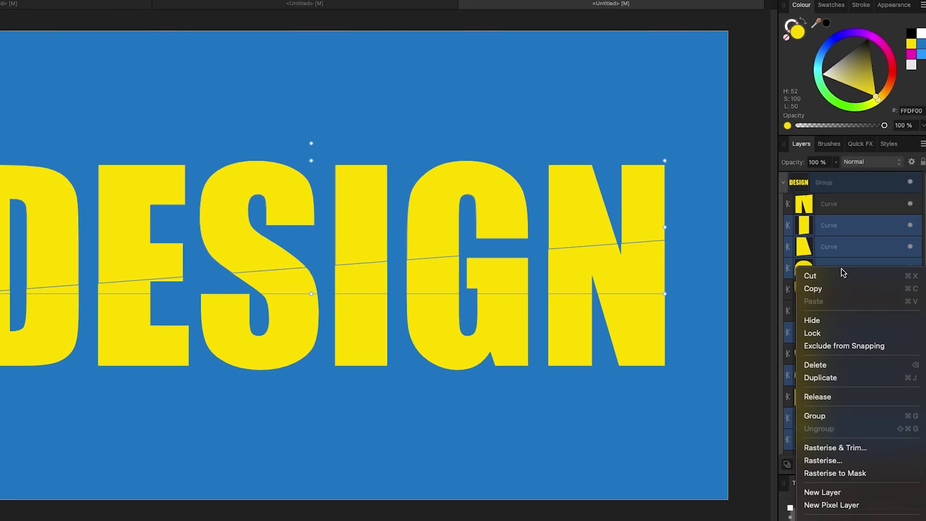
{"action": "left_click", "coordinate": [835, 416]}
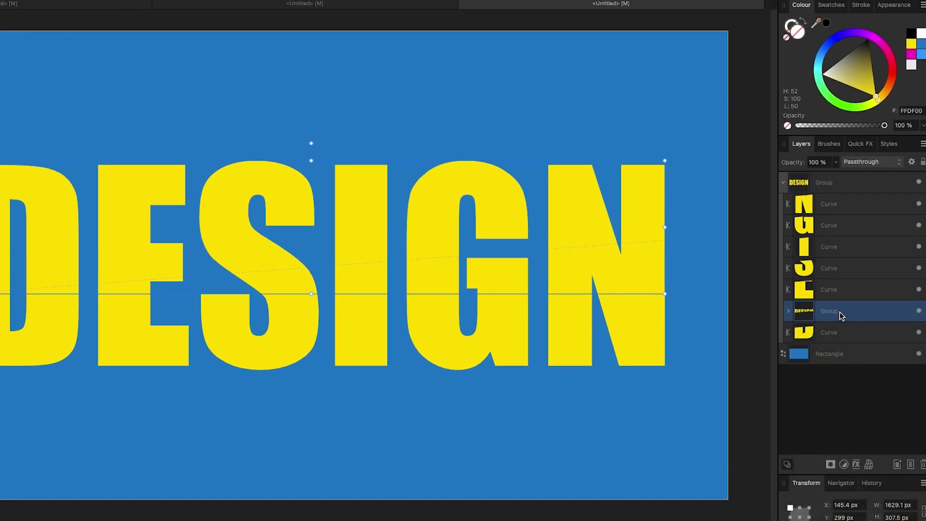
{"action": "double_click", "coordinate": [831, 311]}
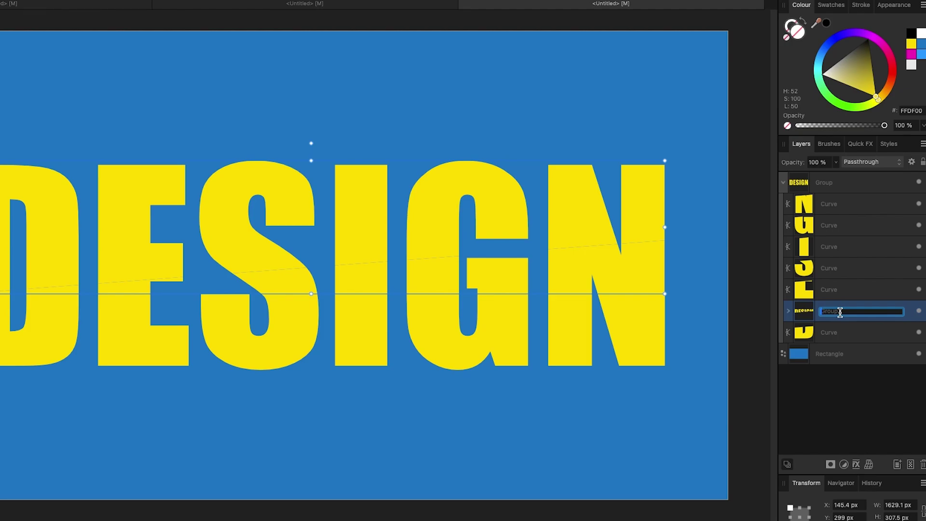
{"action": "type", "text": "top text"}
{"action": "left_click", "coordinate": [830, 412]}
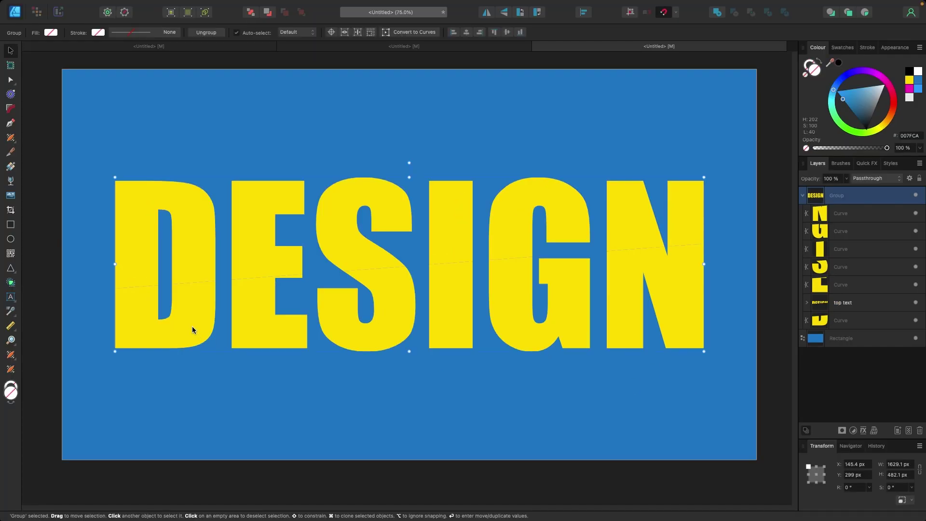
Group the six lower letter slices and begin renaming the new group.
{"action": "double_click", "coordinate": [192, 326]}
{"action": "left_click", "coordinate": [249, 331], "text": "shift"}
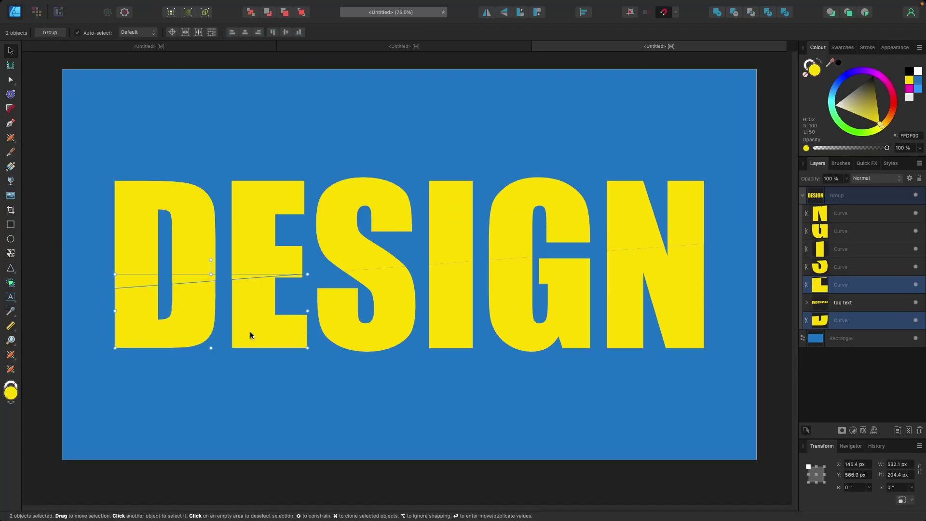
{"action": "left_click", "coordinate": [343, 331], "text": "shift"}
{"action": "left_click", "coordinate": [445, 325], "text": "shift"}
{"action": "left_click", "coordinate": [514, 316], "text": "shift"}
{"action": "left_click", "coordinate": [635, 311], "text": "shift"}
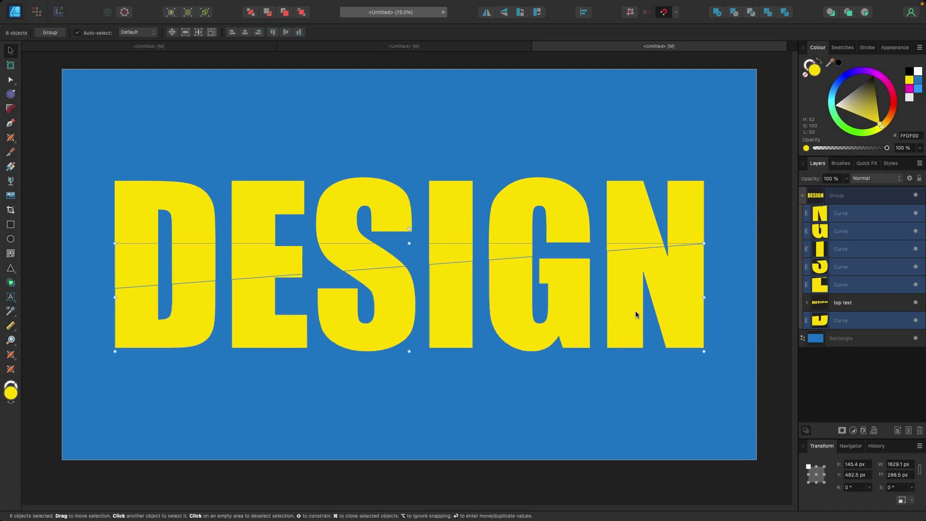
{"action": "right_click", "coordinate": [862, 255]}
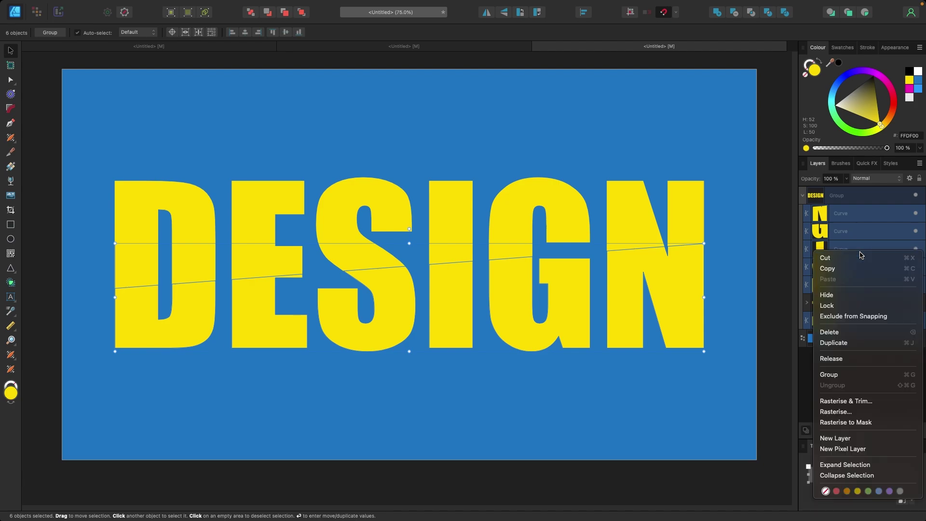
{"action": "left_click", "coordinate": [841, 377]}
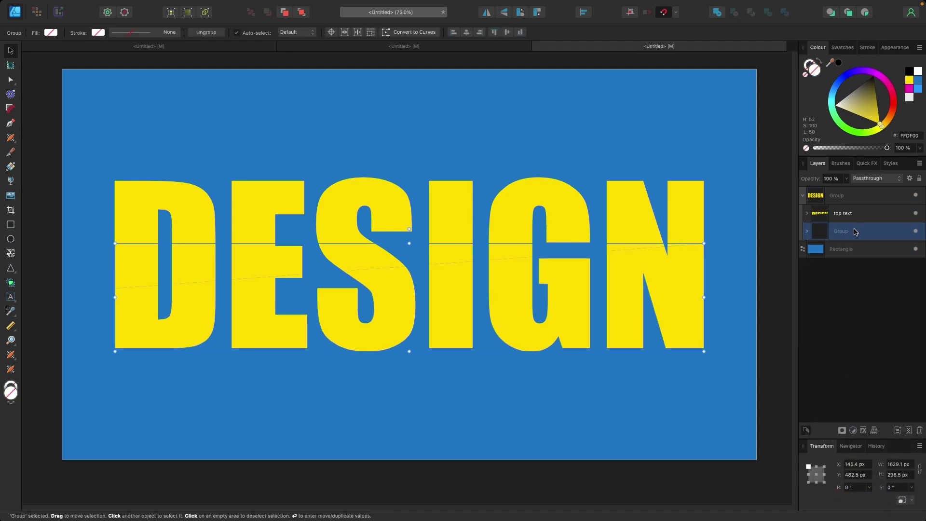
{"action": "double_click", "coordinate": [856, 232]}
{"action": "type", "text": "bottom text"}
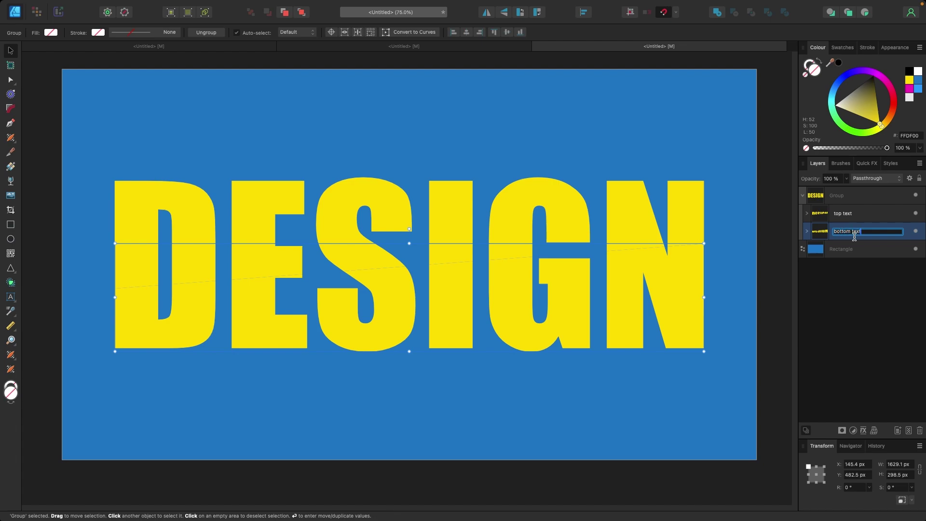
Name the lower group 'bottom text' and offset 'top text' up and right to X 164.3, Y 287.9 px.
{"action": "key", "text": "Return"}
{"action": "left_click", "coordinate": [512, 225]}
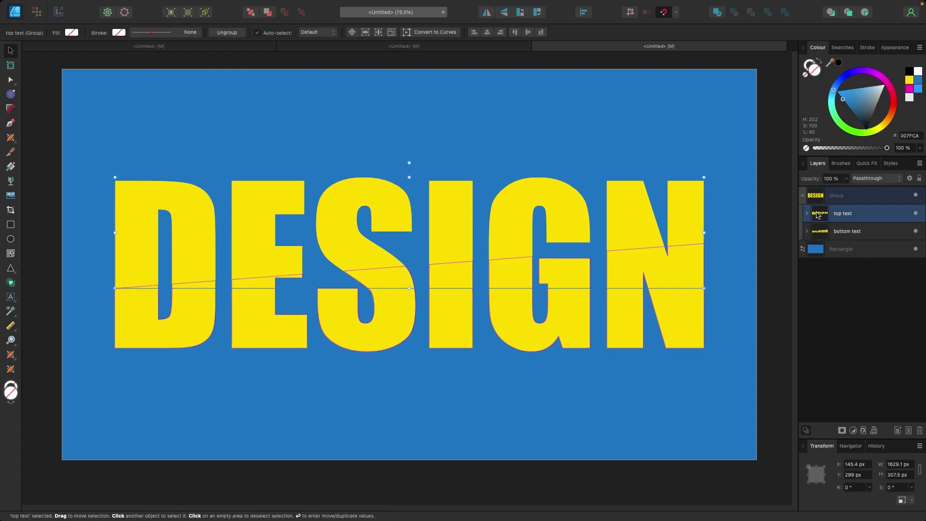
{"action": "left_click_drag", "start_coordinate": [511, 224], "coordinate": [513, 216]}
{"action": "left_click", "coordinate": [545, 294]}
{"action": "left_click_drag", "start_coordinate": [524, 296], "coordinate": [523, 299]}
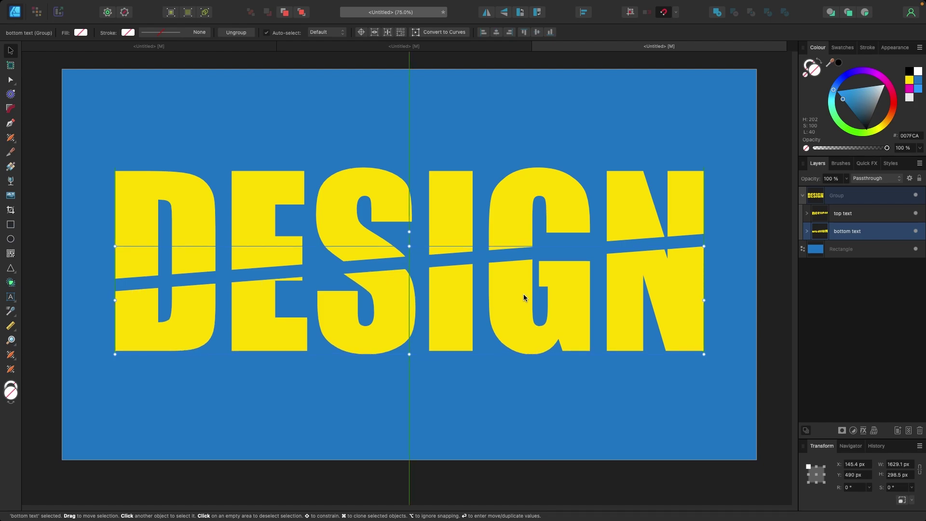
{"action": "key", "text": "ctrl+z"}
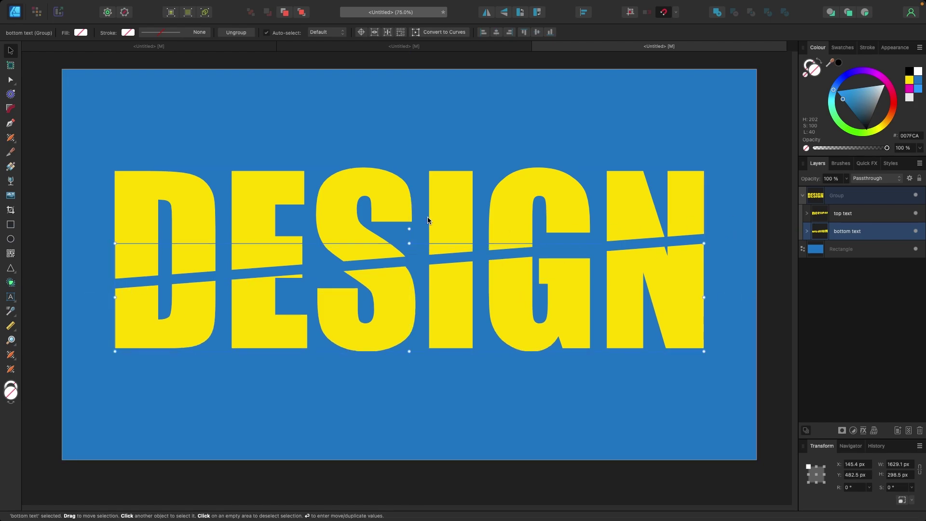
{"action": "left_click", "coordinate": [350, 199]}
{"action": "key", "text": "shift+Right"}
{"action": "key", "text": "shift+Right"}
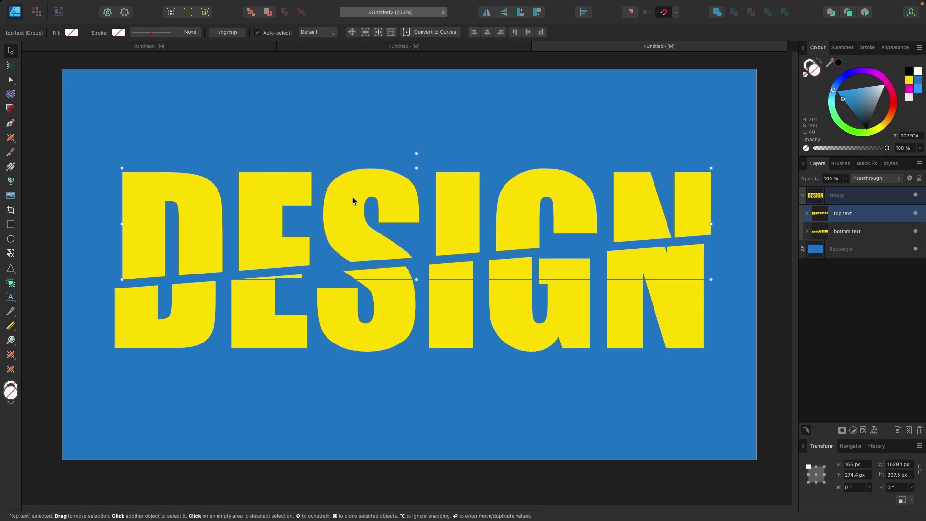
{"action": "left_click_drag", "start_coordinate": [352, 198], "coordinate": [352, 202]}
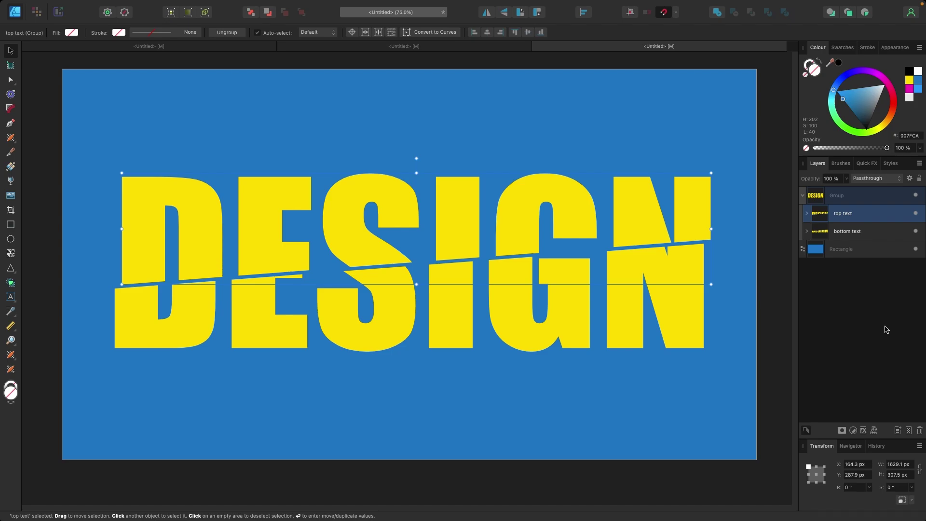
Enable an outer shadow on the top text with 25.2 px radius and 32% intensity.
{"action": "left_click", "coordinate": [864, 431]}
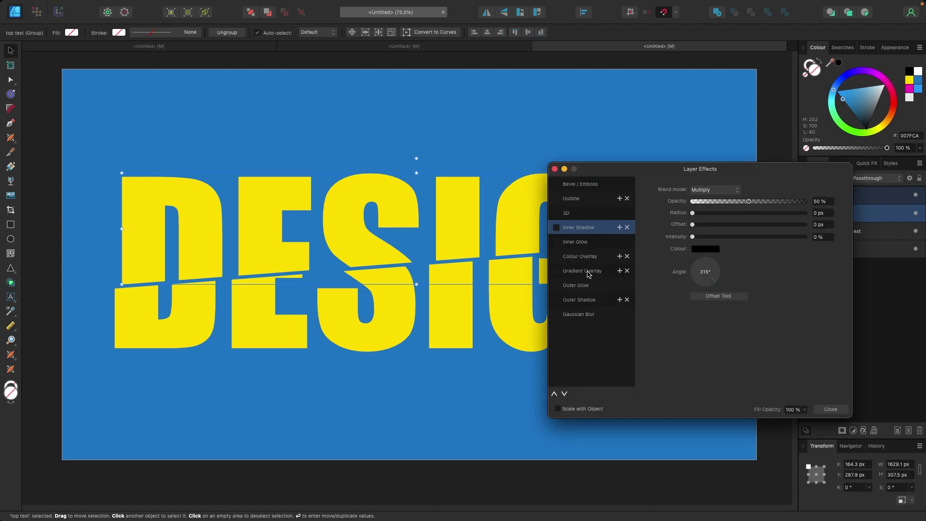
{"action": "left_click", "coordinate": [586, 299]}
{"action": "left_click", "coordinate": [556, 299]}
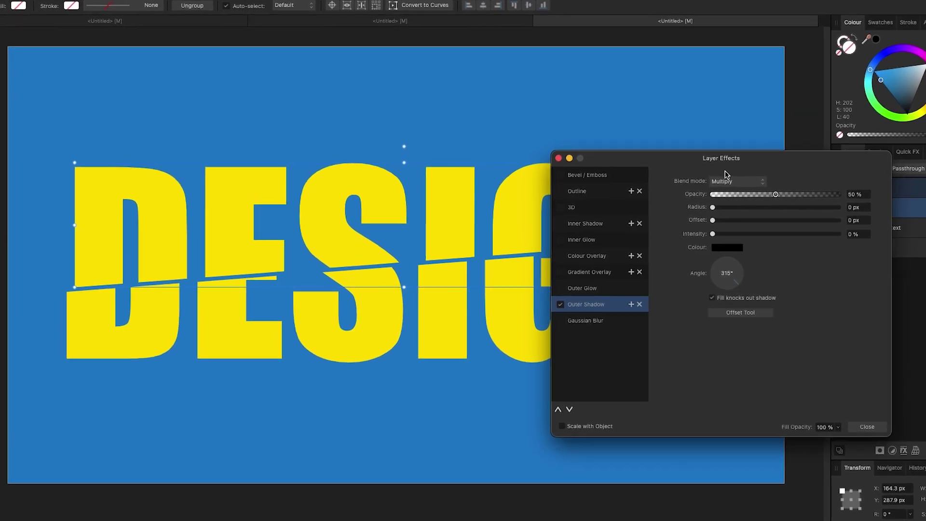
{"action": "left_click_drag", "start_coordinate": [712, 207], "coordinate": [807, 209]}
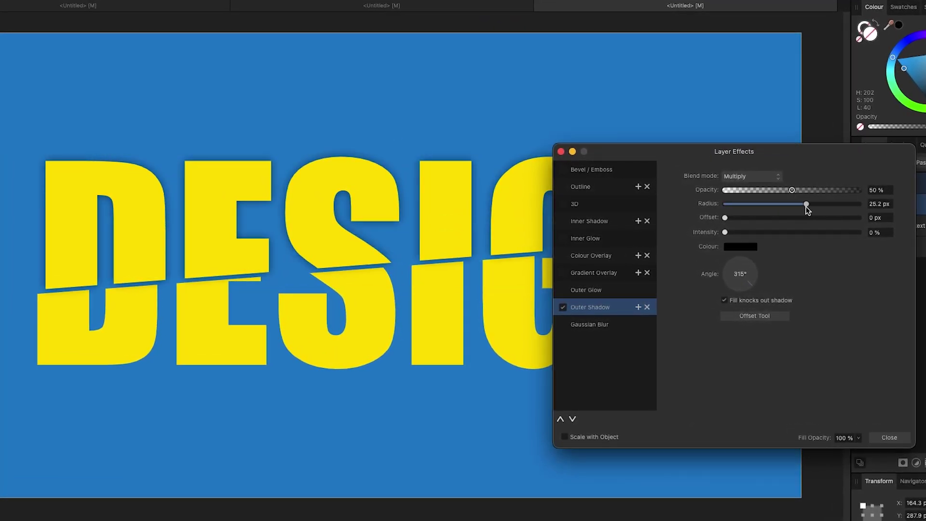
{"action": "left_click_drag", "start_coordinate": [731, 217], "coordinate": [799, 218]}
{"action": "left_click_drag", "start_coordinate": [742, 232], "coordinate": [768, 232]}
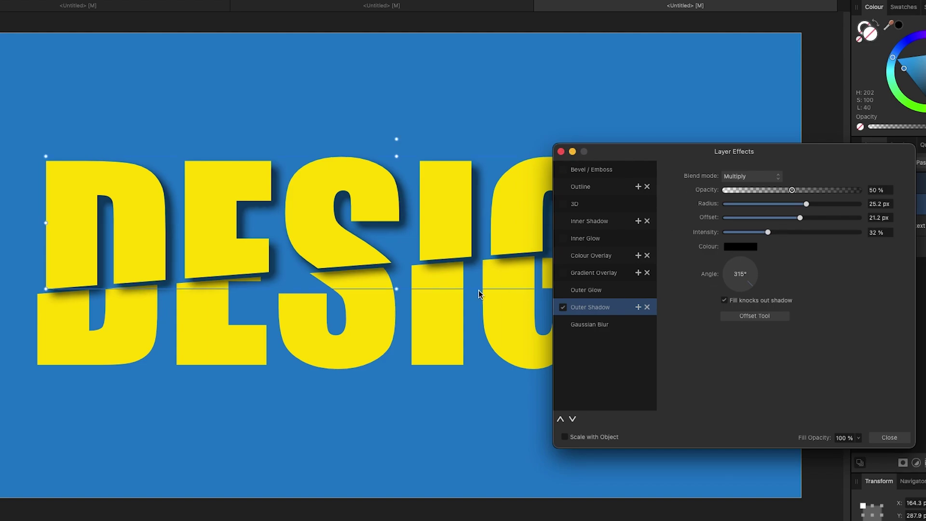
Position the shadow on canvas to a 36.3 px offset at 245°, then close the effects.
{"action": "left_click", "coordinate": [754, 316]}
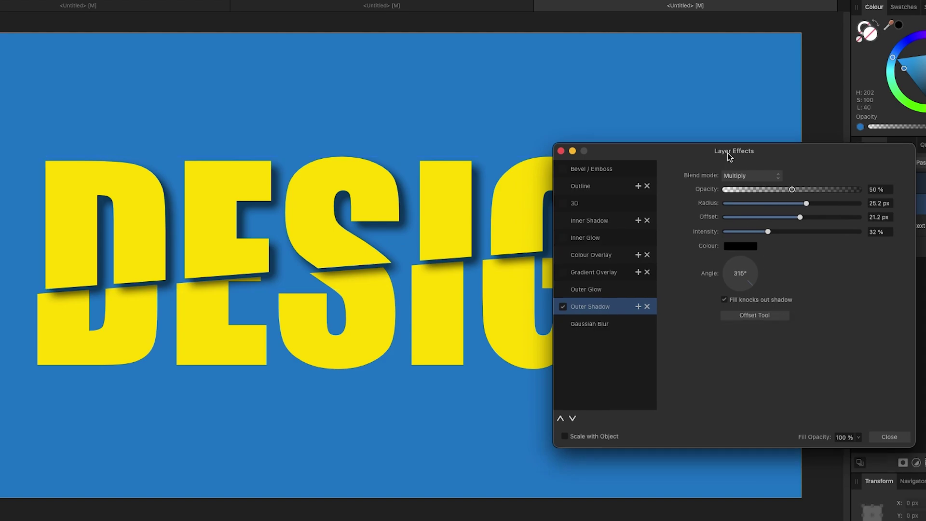
{"action": "left_click_drag", "start_coordinate": [528, 206], "coordinate": [496, 216]}
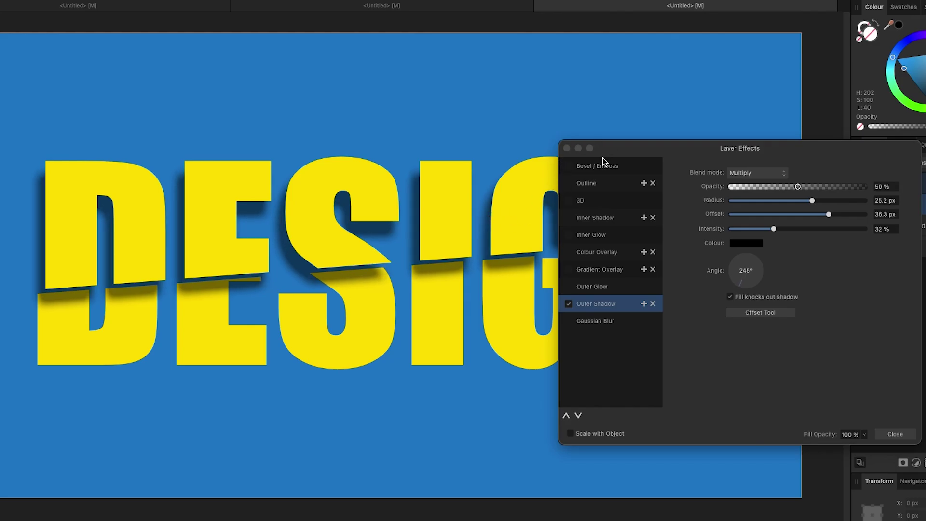
{"action": "left_click", "coordinate": [603, 183]}
{"action": "left_click", "coordinate": [568, 147]}
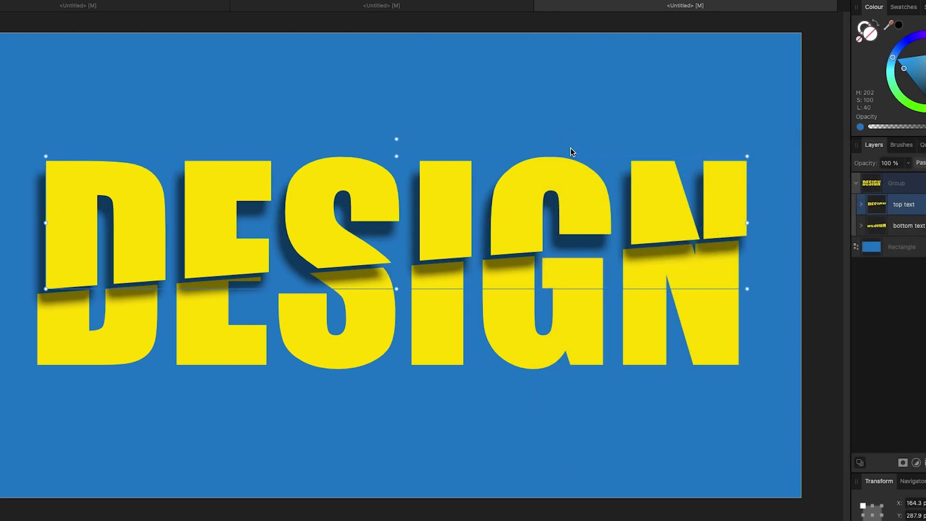
{"action": "left_click", "coordinate": [574, 401]}
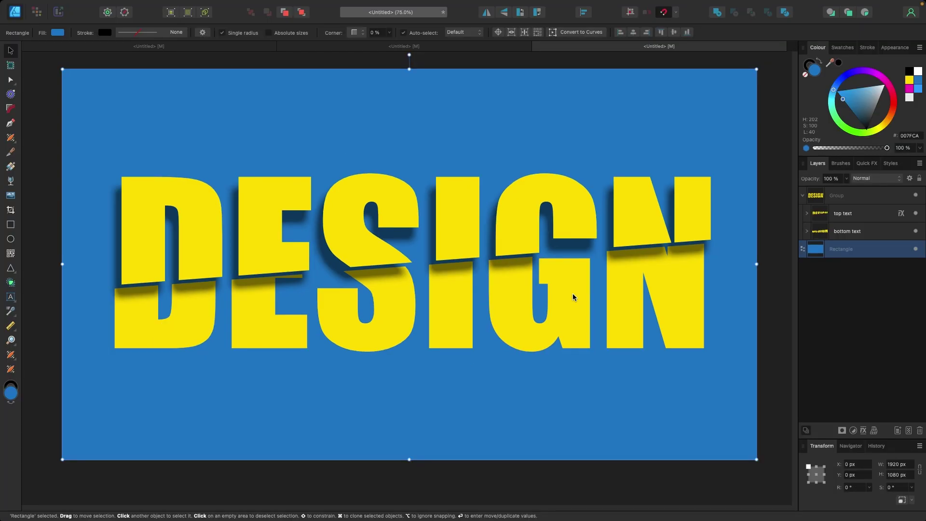
Shift the 'bottom text' half up and right to X 177.2, Y 475.7 px.
{"action": "left_click", "coordinate": [822, 269]}
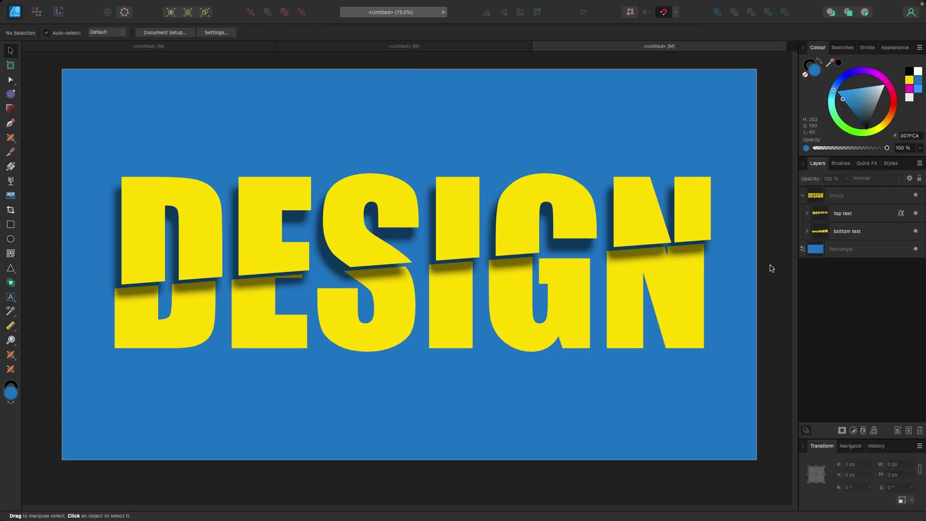
{"action": "left_click", "coordinate": [836, 235]}
{"action": "mouse_move", "coordinate": [541, 303]}
{"action": "left_mouse_down"}
{"action": "mouse_move", "coordinate": [517, 302]}
{"action": "mouse_move", "coordinate": [551, 301]}
{"action": "left_mouse_up"}
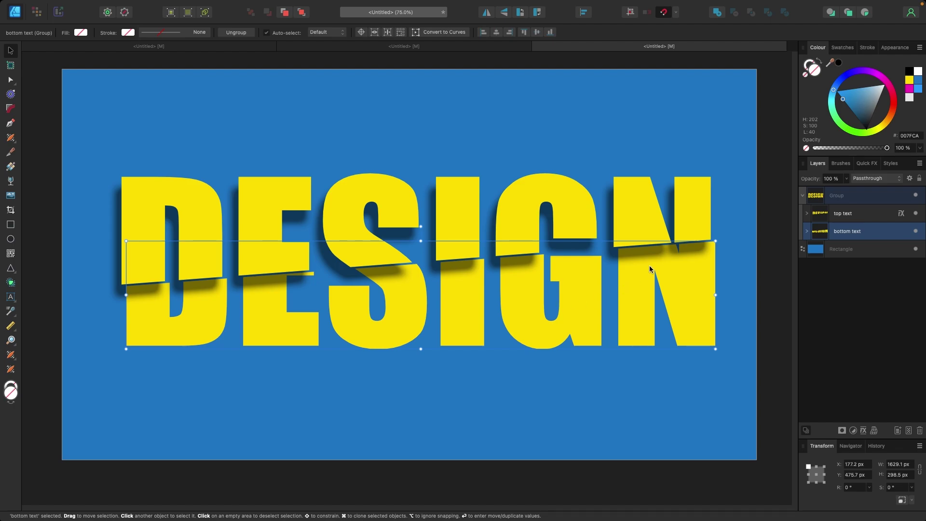
{"action": "left_click", "coordinate": [767, 208]}
{"action": "left_click", "coordinate": [851, 252]}
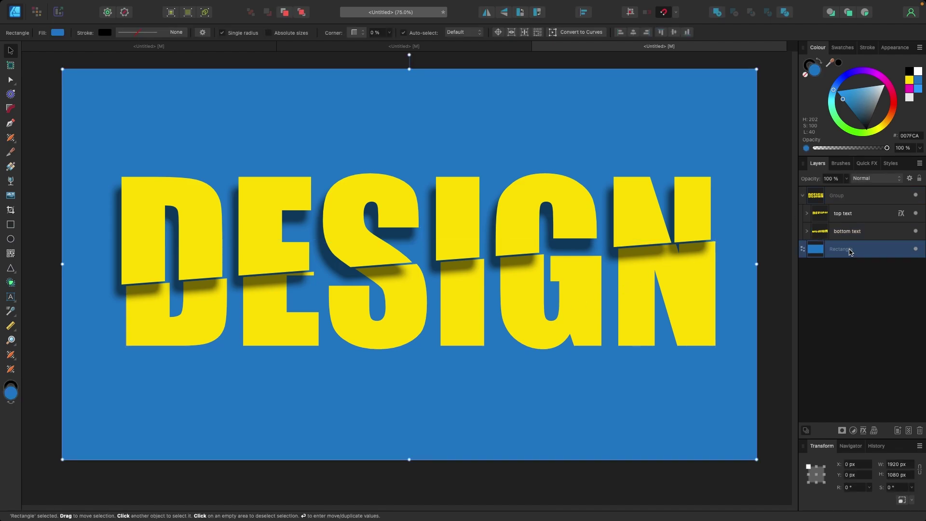
Give the background a diagonal linear gradient from 007FCA at top to 00466E below.
{"action": "left_click", "coordinate": [11, 167]}
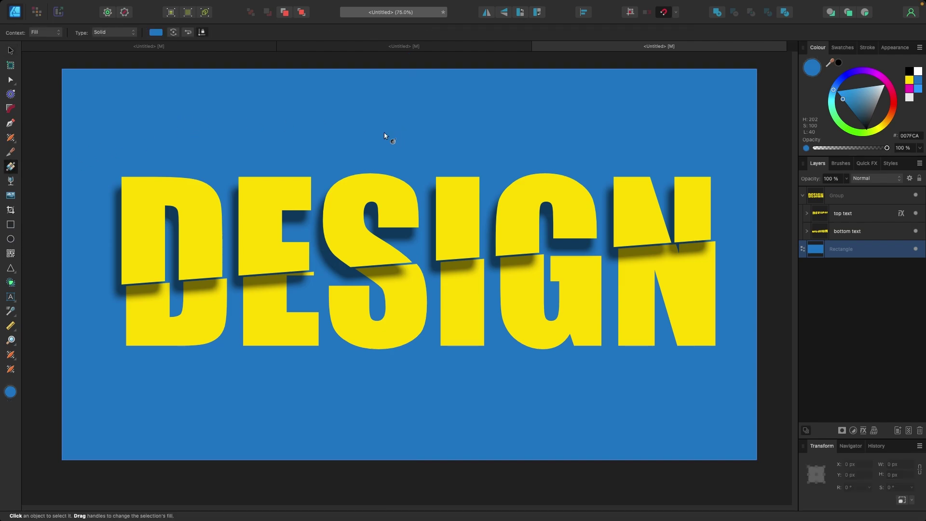
{"action": "left_click_drag", "start_coordinate": [251, 75], "coordinate": [530, 377]}
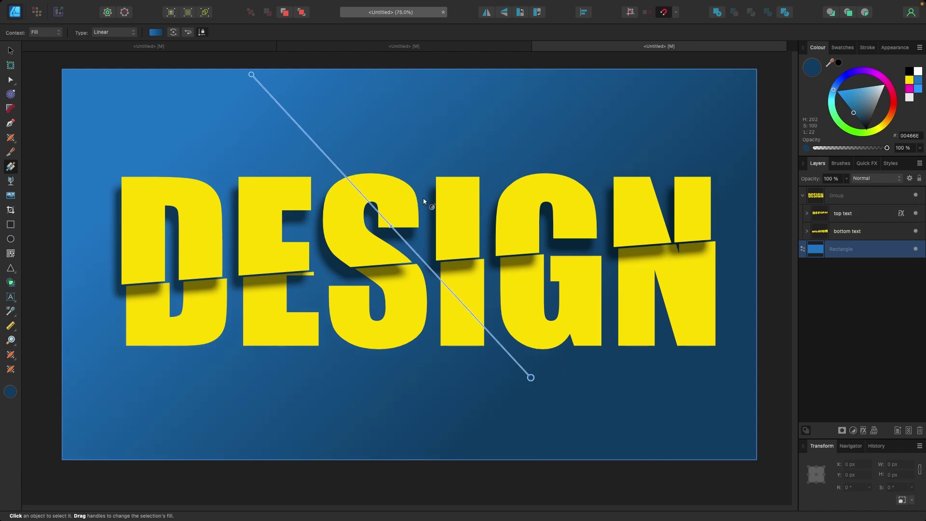
{"action": "left_click_drag", "start_coordinate": [251, 74], "coordinate": [362, 79]}
{"action": "left_click_drag", "start_coordinate": [530, 377], "coordinate": [500, 442]}
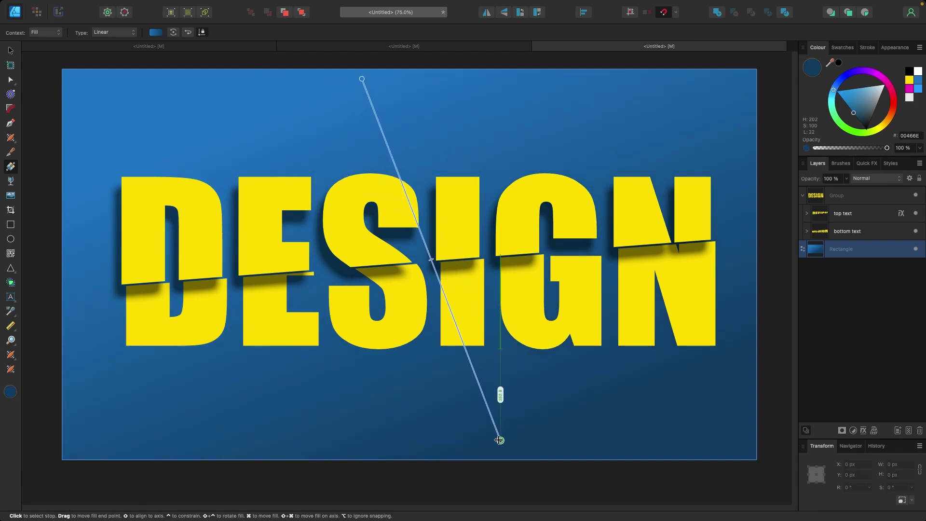
{"action": "left_click", "coordinate": [431, 260]}
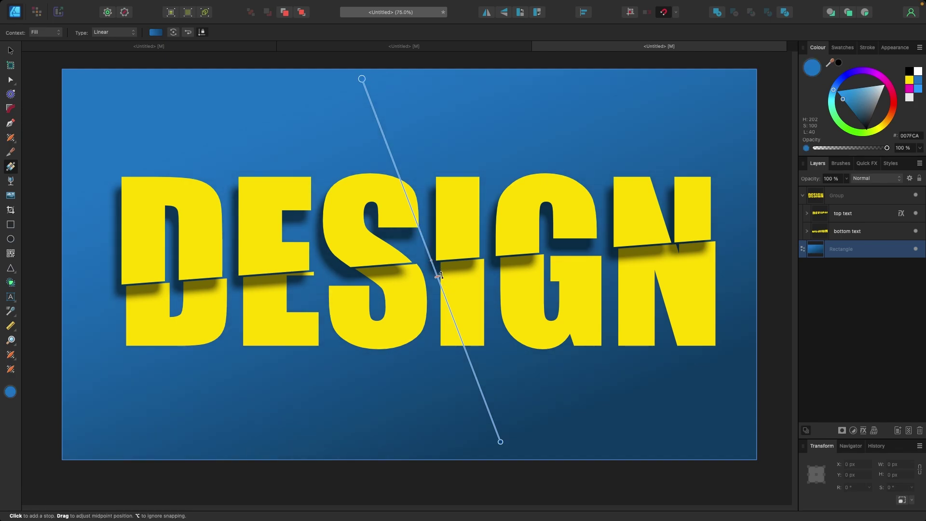
{"action": "left_click", "coordinate": [10, 50]}
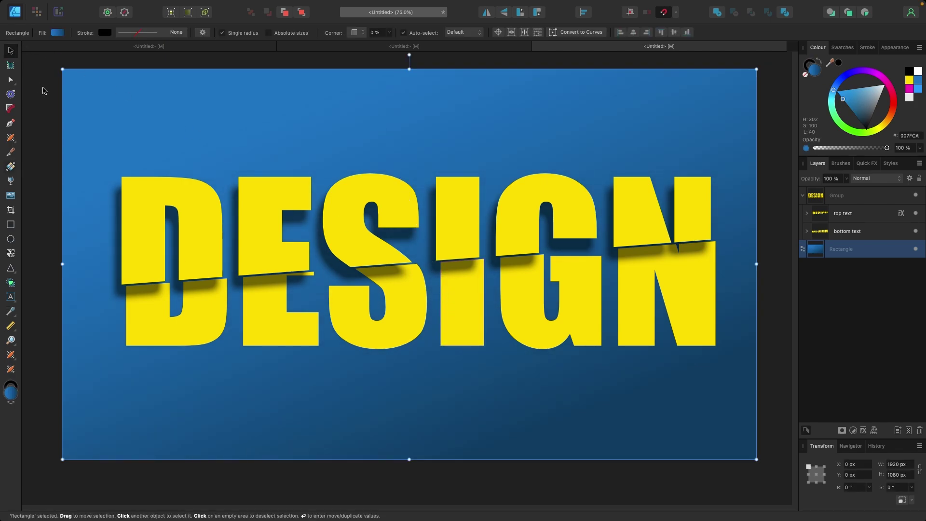